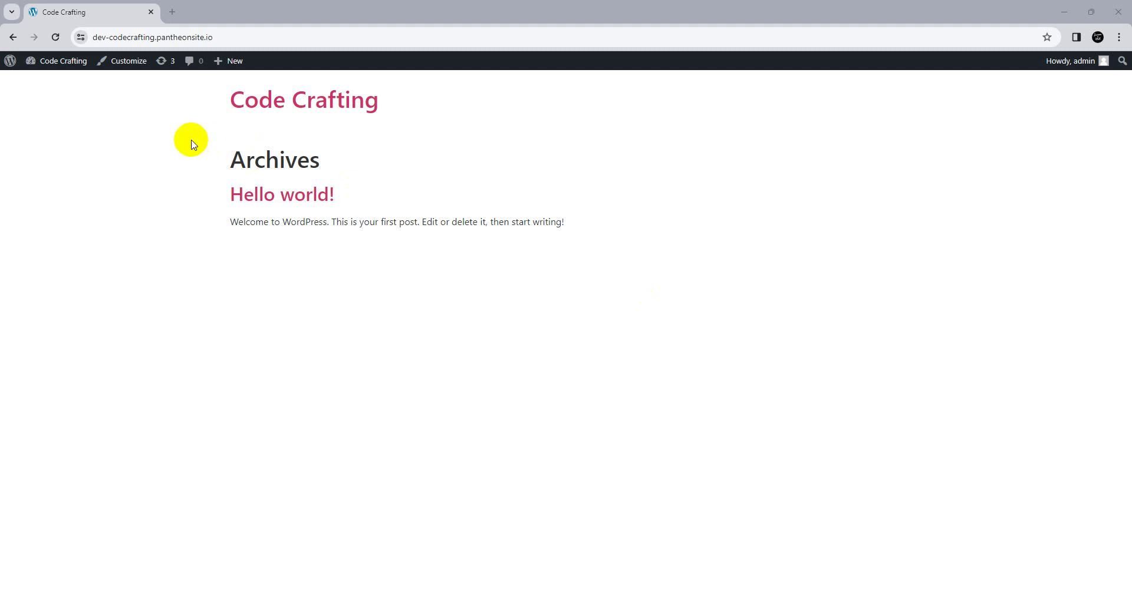
Step: Open the site's admin dashboard in a new tab and go to the page for adding a new theme
{"action": "right_click", "coordinate": [80, 60]}
{"action": "left_click", "coordinate": [88, 69]}
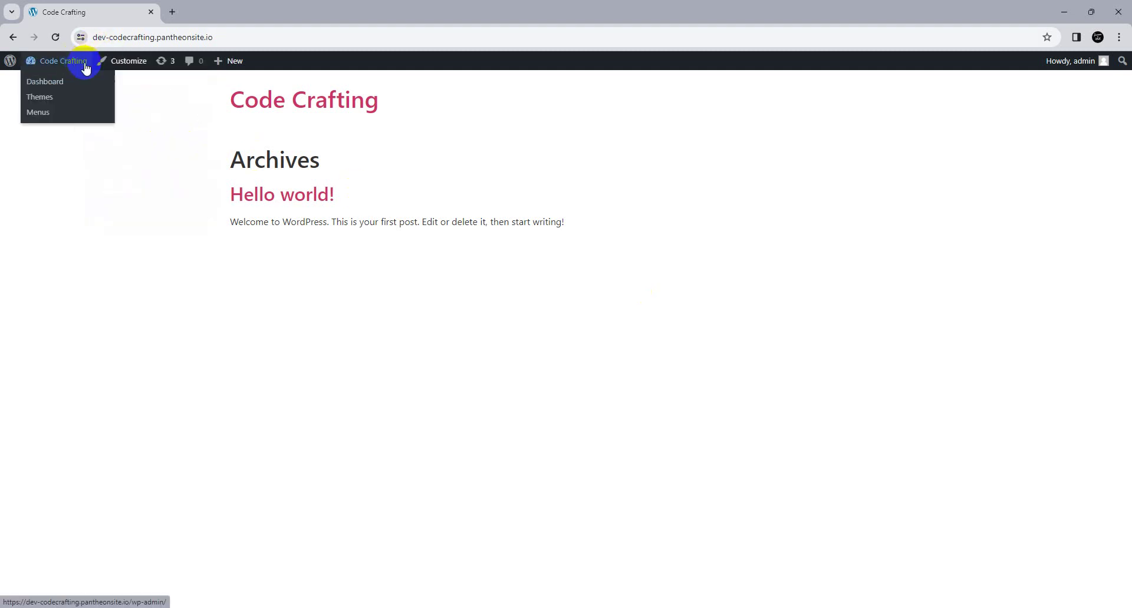
{"action": "left_click", "coordinate": [213, 16]}
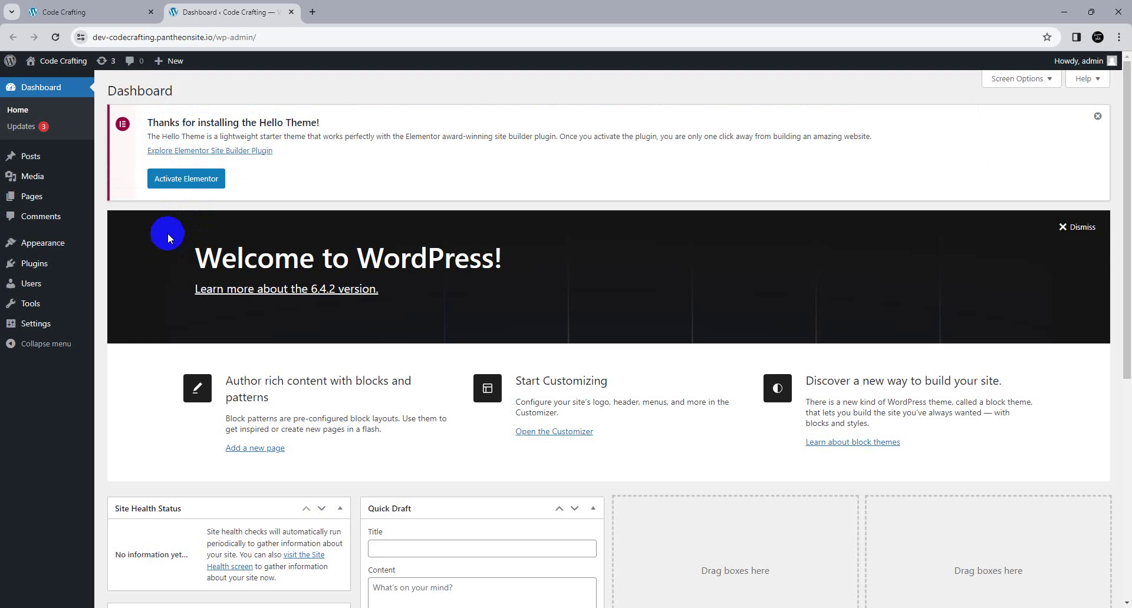
{"action": "mouse_move", "coordinate": [44, 252]}
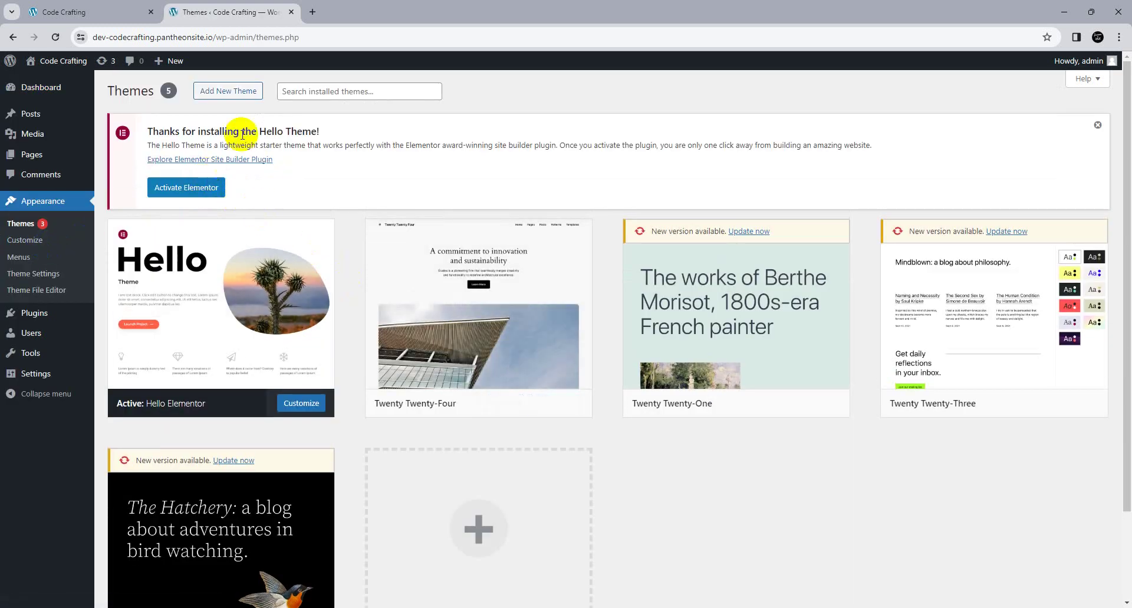
{"action": "left_click", "coordinate": [247, 93]}
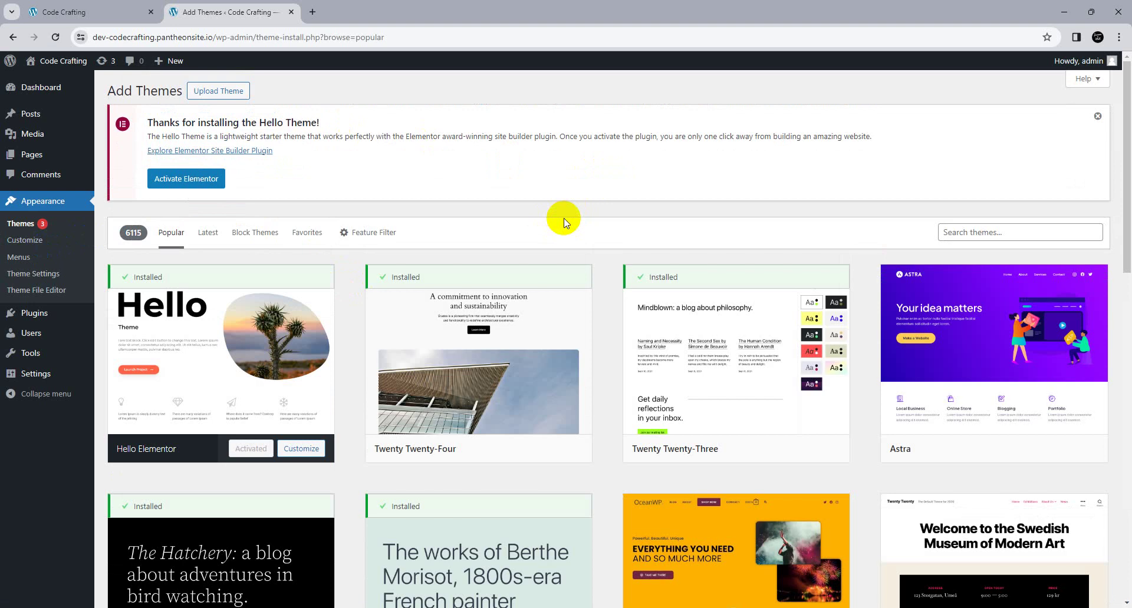
Step: Install and activate the Astra theme from the popular themes
{"action": "mouse_move", "coordinate": [891, 279]}
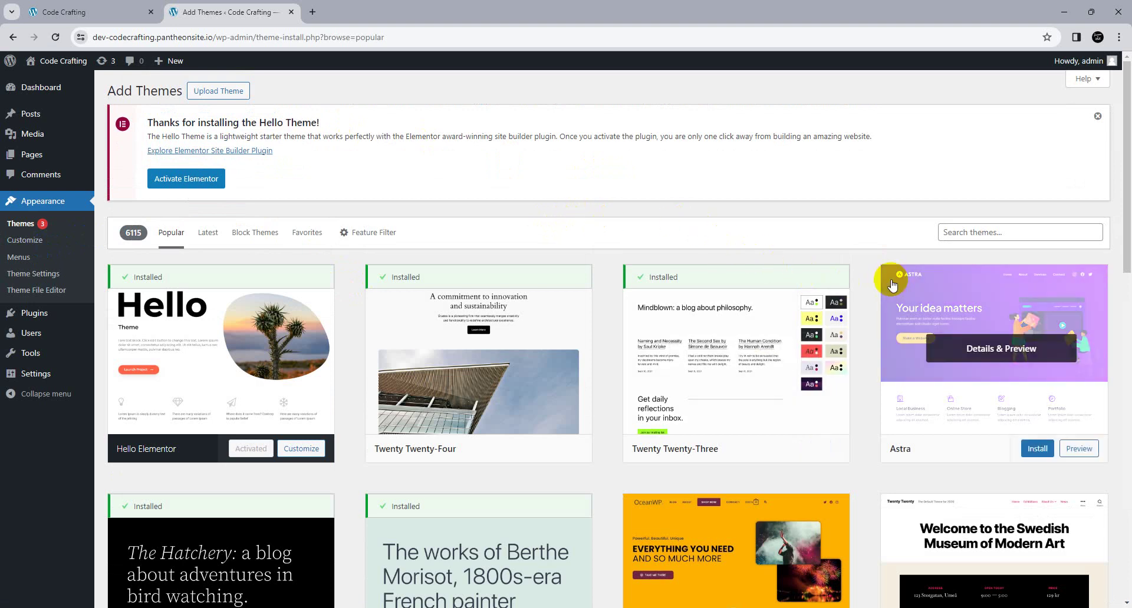
{"action": "left_click", "coordinate": [945, 361]}
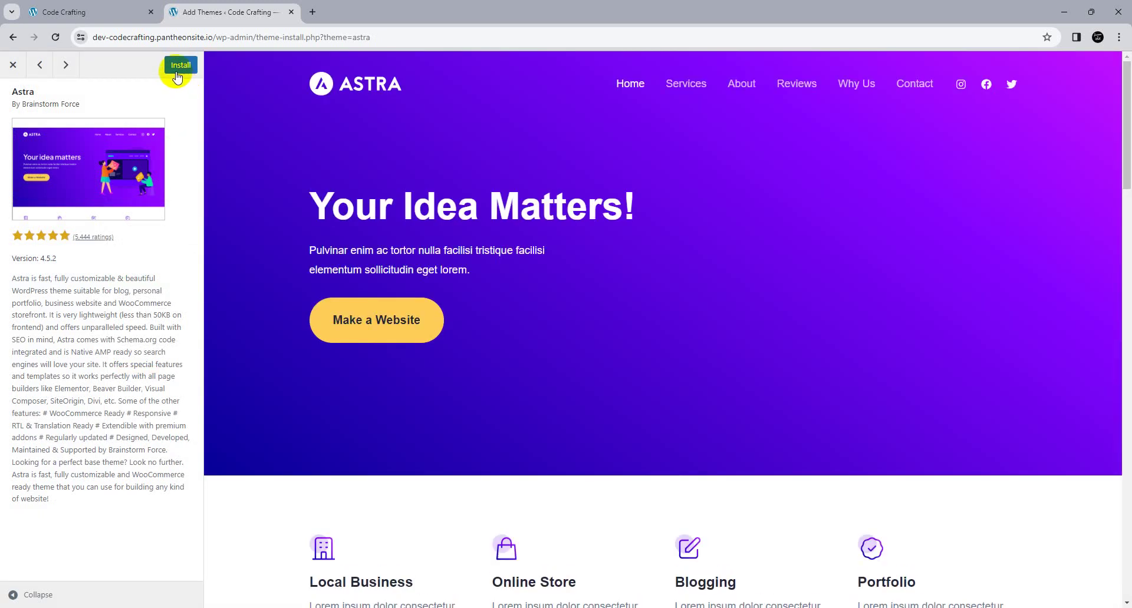
{"action": "left_click", "coordinate": [177, 66]}
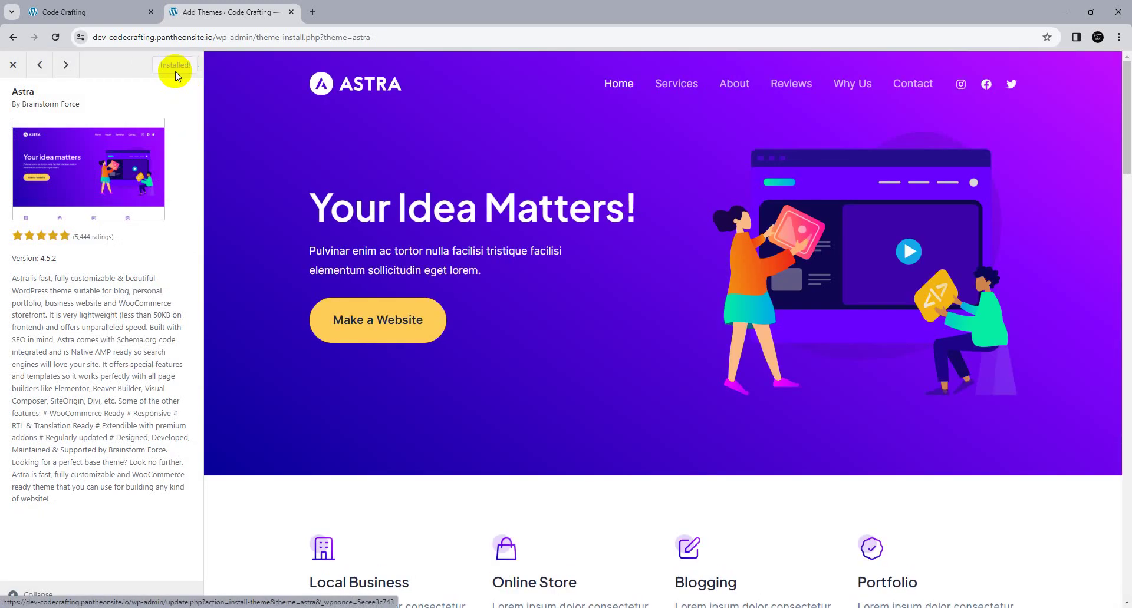
{"action": "left_click", "coordinate": [175, 66]}
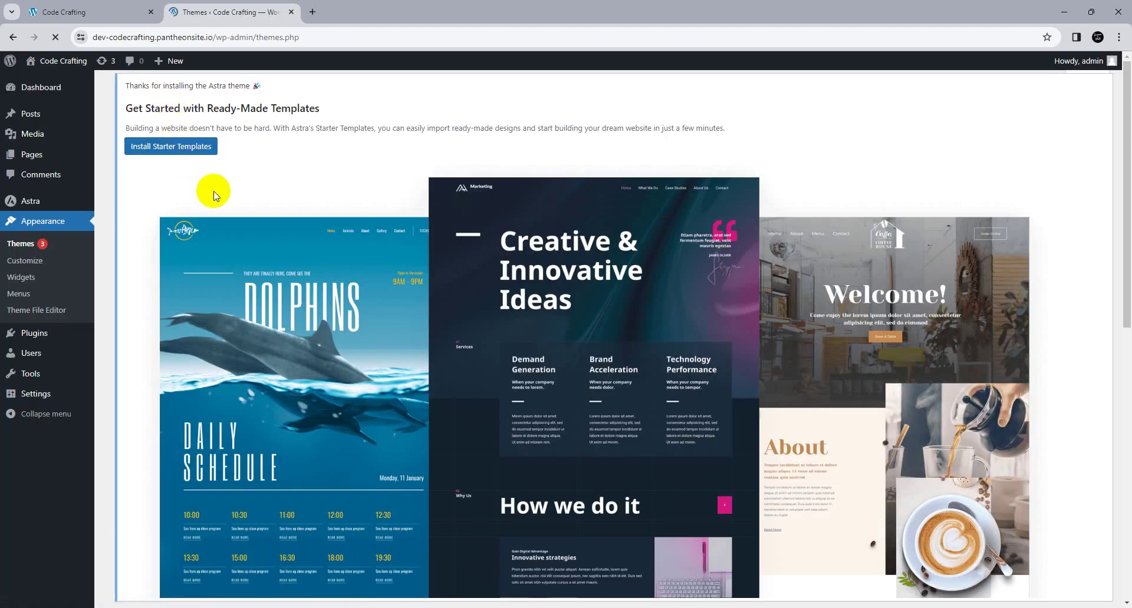
Step: Install Astra's Starter Templates and choose Elementor as the page builder
{"action": "scroll", "coordinate": [265, 212], "scroll_direction": "down", "scroll_amount": 6}
{"action": "scroll", "coordinate": [289, 219], "scroll_direction": "down", "scroll_amount": 1}
{"action": "scroll", "coordinate": [295, 242], "scroll_direction": "up", "scroll_amount": 5}
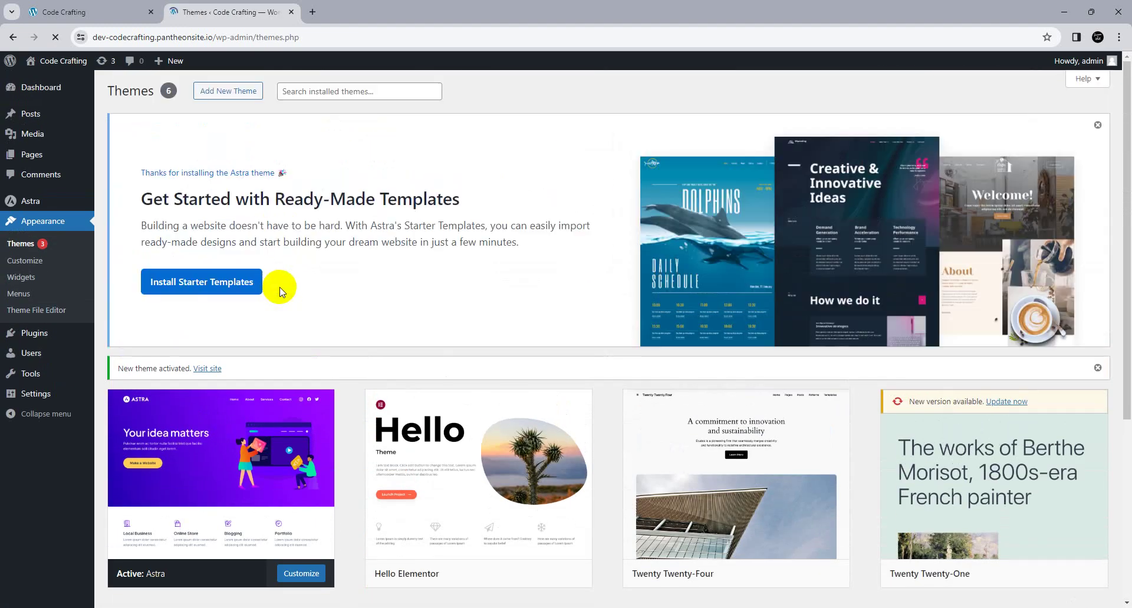
{"action": "left_click", "coordinate": [239, 281]}
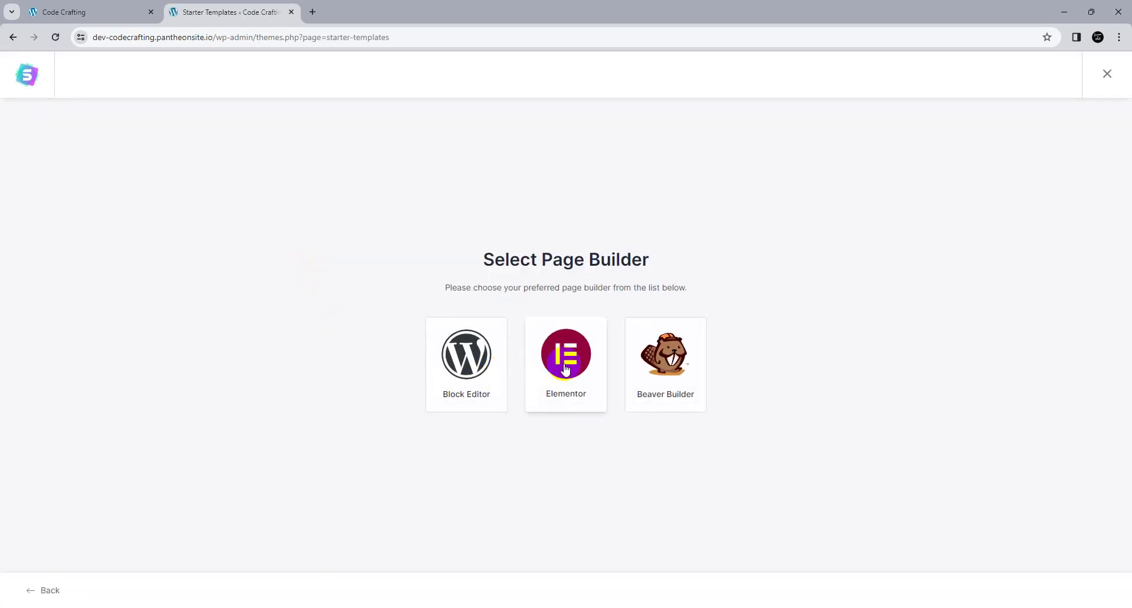
{"action": "left_click", "coordinate": [549, 375]}
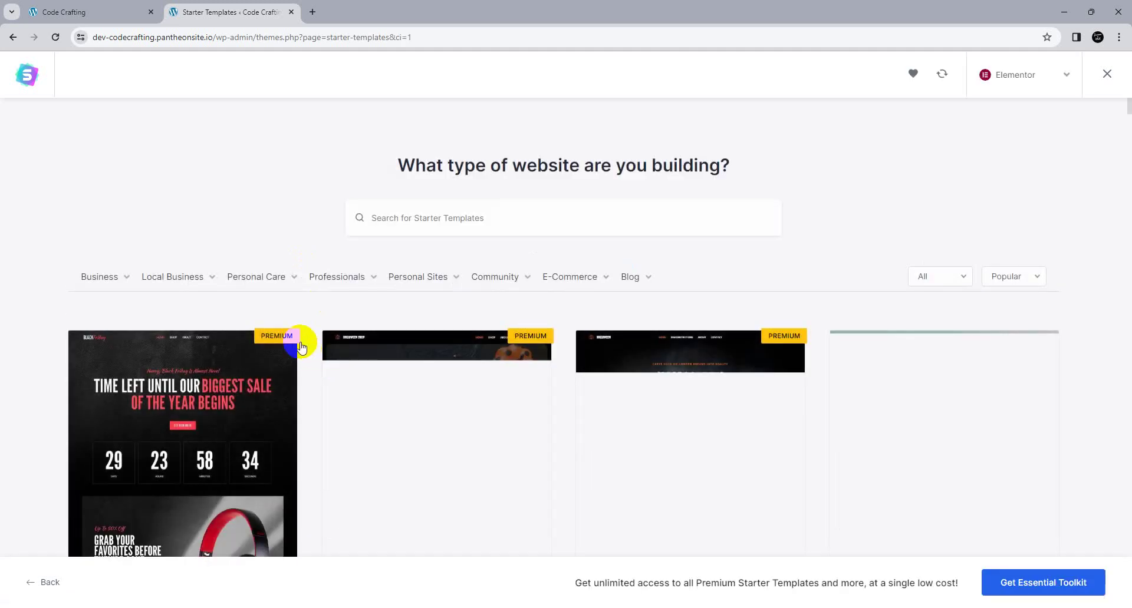
Step: Look through the template categories and browse the Online Shop starter templates under E-Commerce
{"action": "mouse_move", "coordinate": [127, 283]}
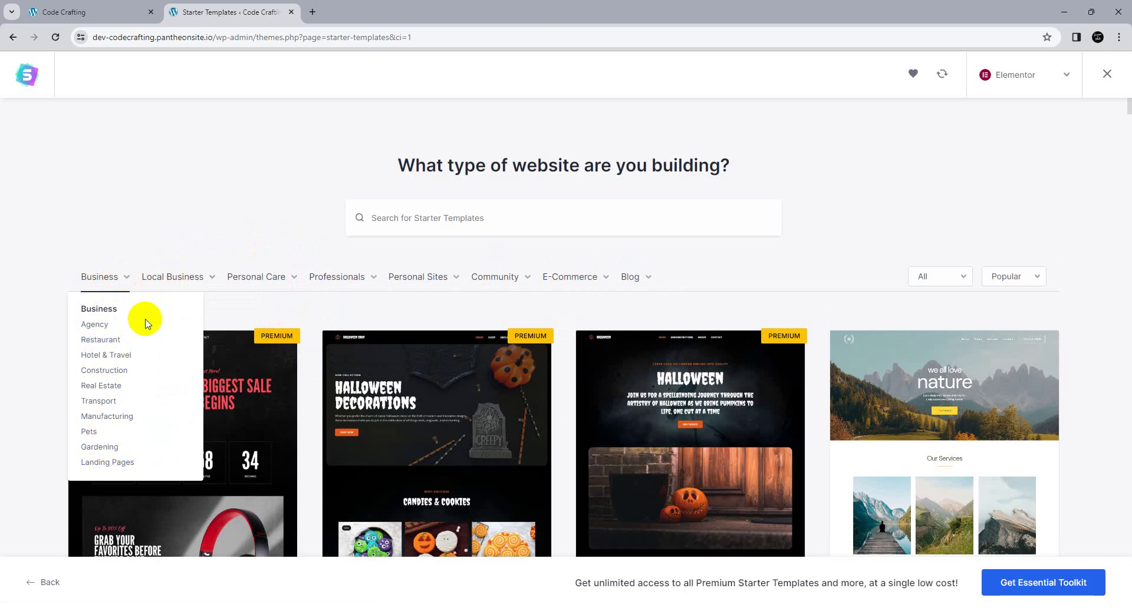
{"action": "mouse_move", "coordinate": [171, 281]}
{"action": "mouse_move", "coordinate": [254, 279]}
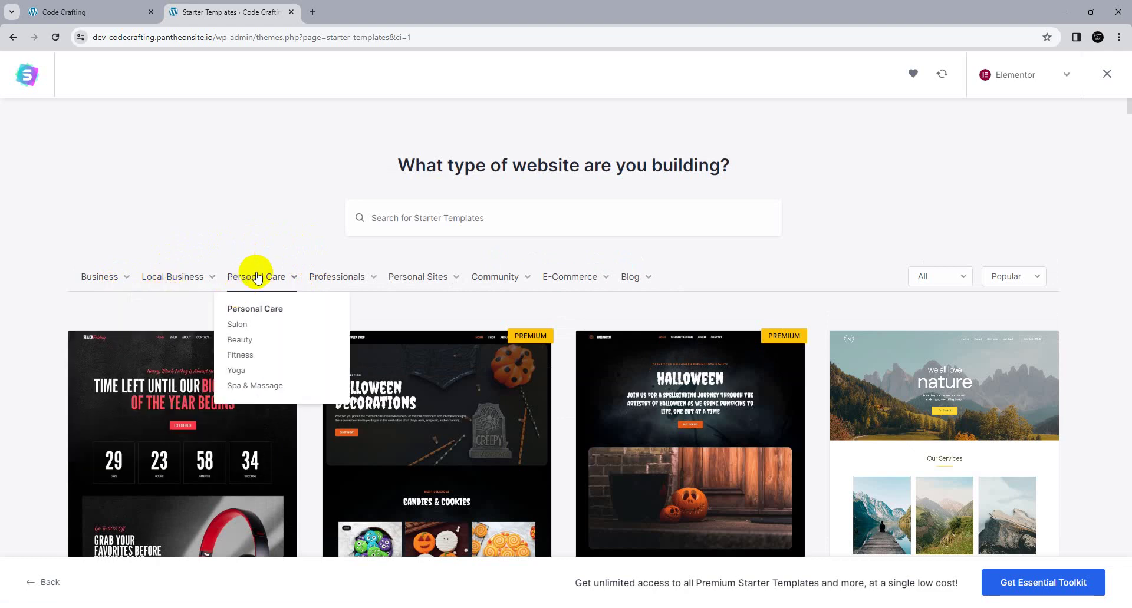
{"action": "mouse_move", "coordinate": [591, 282]}
{"action": "left_click", "coordinate": [574, 325]}
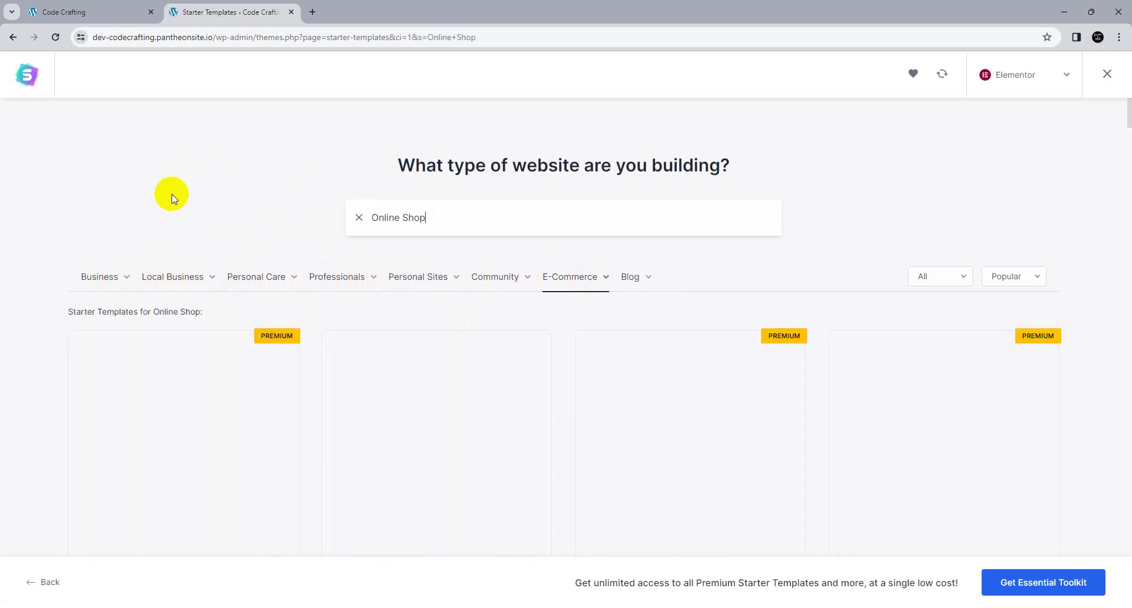
{"action": "scroll", "coordinate": [223, 201], "scroll_direction": "down", "scroll_amount": 3}
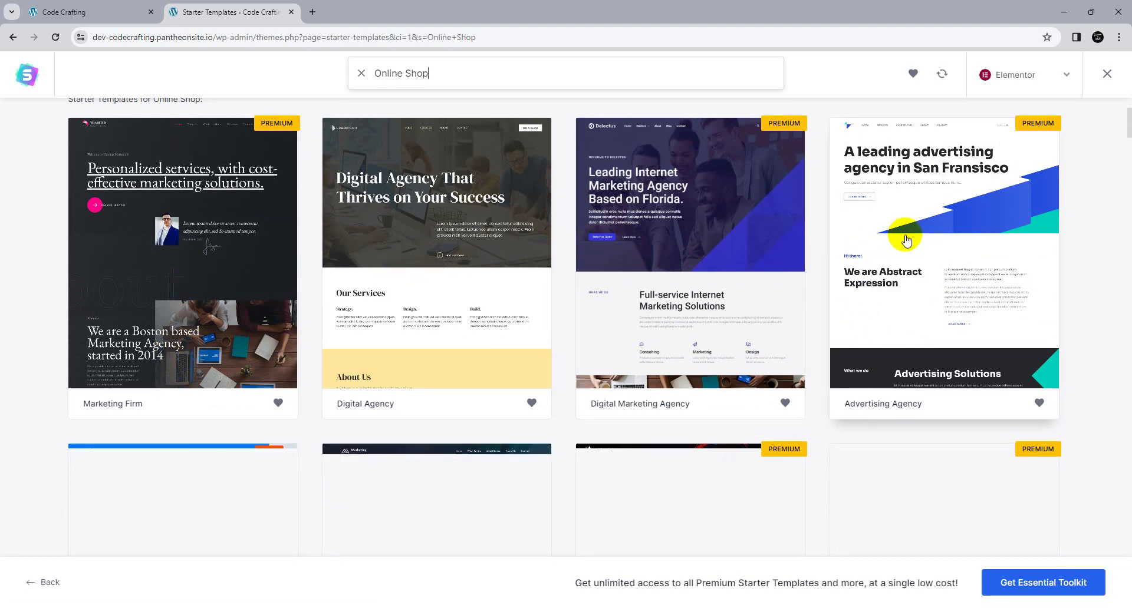
{"action": "scroll", "coordinate": [641, 269], "scroll_direction": "up", "scroll_amount": 3}
{"action": "scroll", "coordinate": [641, 268], "scroll_direction": "up", "scroll_amount": 1}
Step: Filter the starter templates by the E-Commerce category Clothing store and select the Organic Store template
{"action": "mouse_move", "coordinate": [599, 278]}
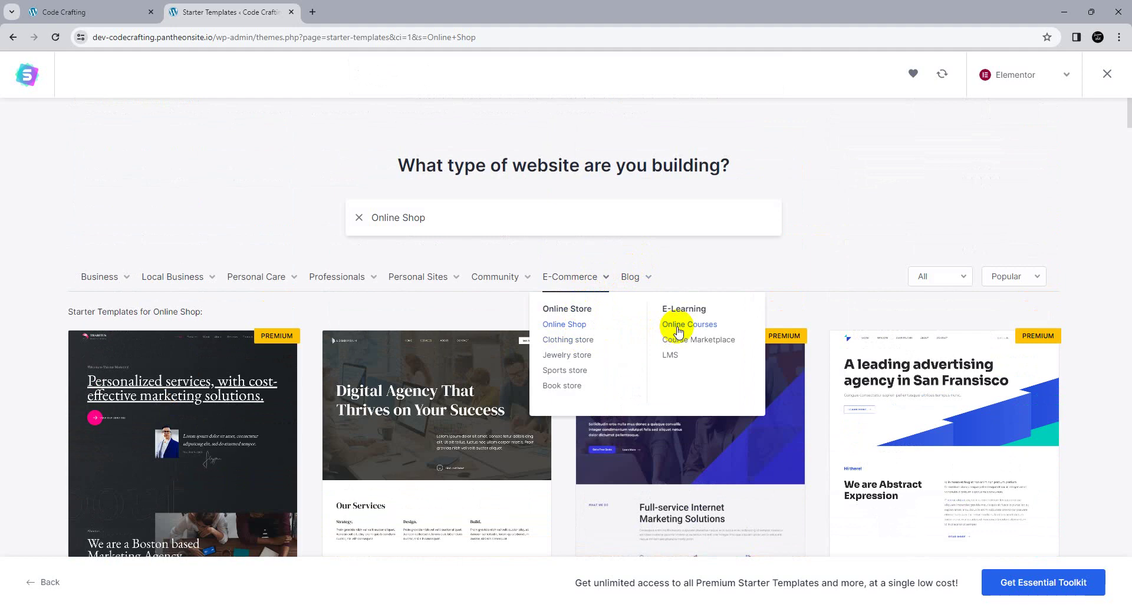
{"action": "left_click", "coordinate": [585, 343]}
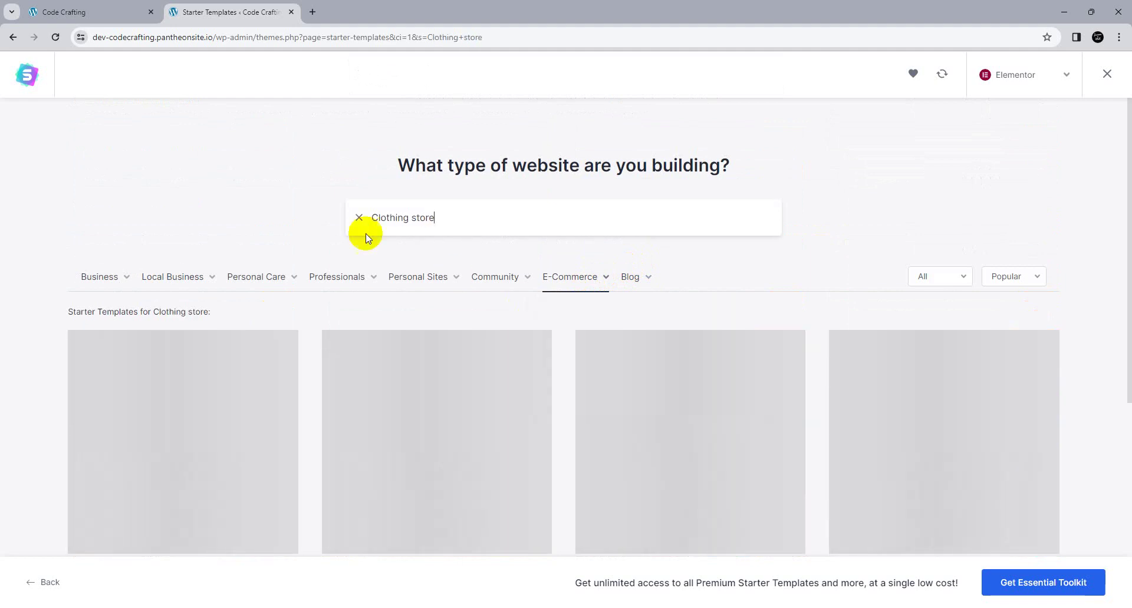
{"action": "scroll", "coordinate": [300, 211], "scroll_direction": "down", "scroll_amount": 3}
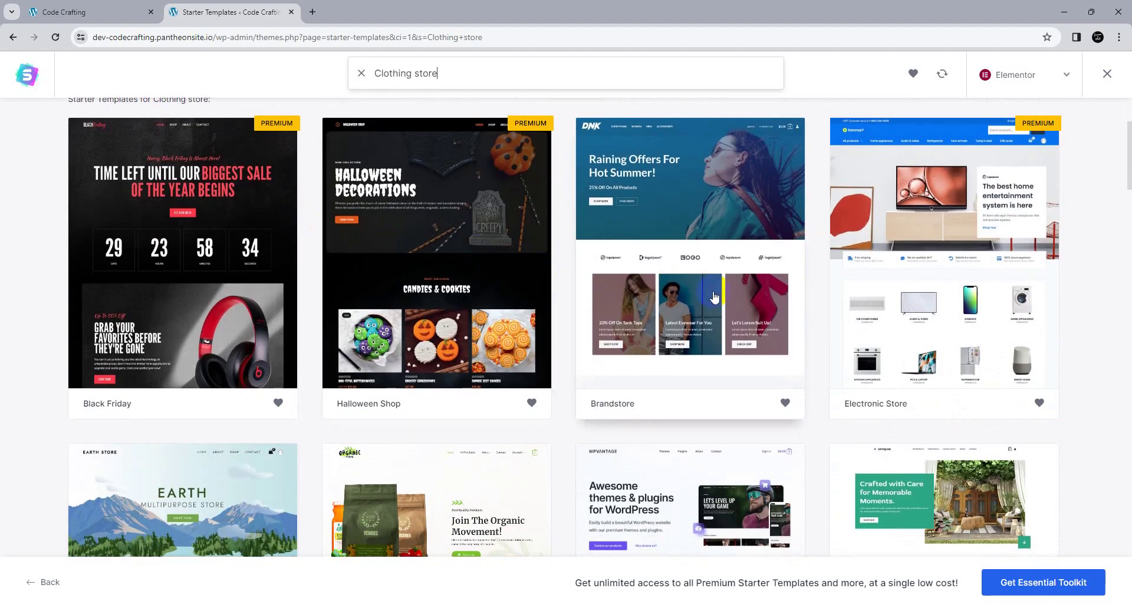
{"action": "scroll", "coordinate": [686, 295], "scroll_direction": "down", "scroll_amount": 5}
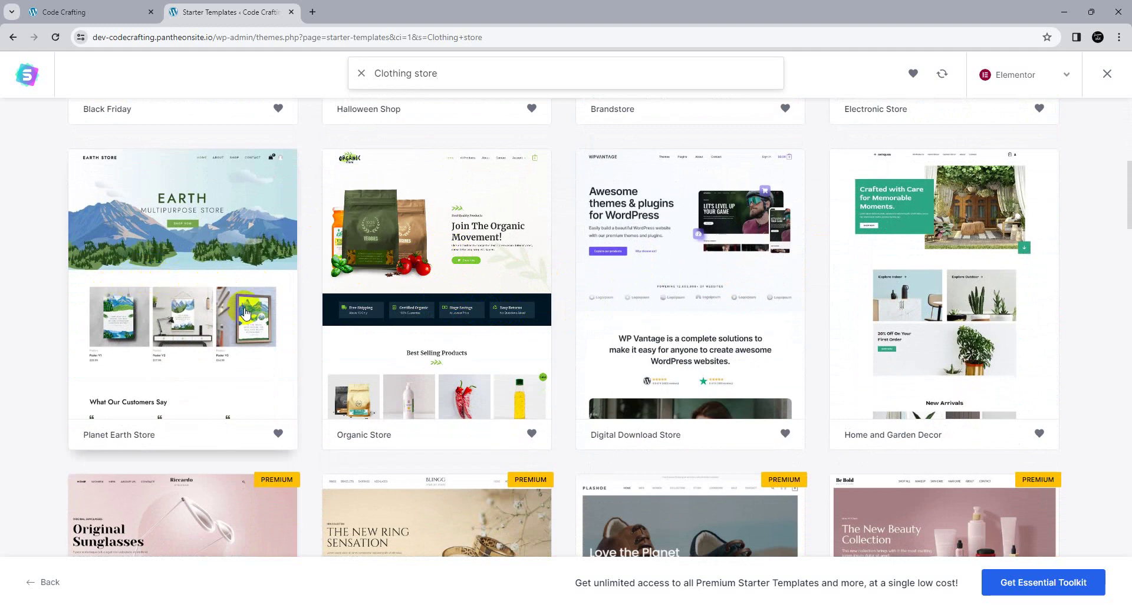
{"action": "scroll", "coordinate": [437, 292], "scroll_direction": "down", "scroll_amount": 4}
{"action": "scroll", "coordinate": [438, 291], "scroll_direction": "up", "scroll_amount": 4}
{"action": "left_click", "coordinate": [437, 291]}
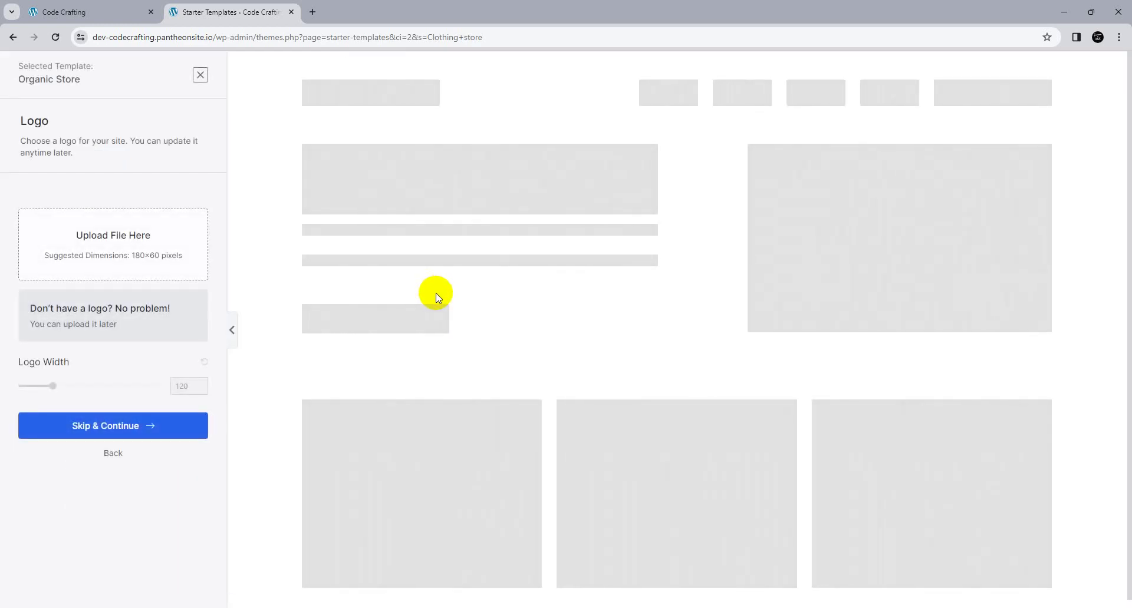
Step: Skip the logo, colors and fonts customization with the defaults kept, and submit the website build, requesting another try
{"action": "left_click", "coordinate": [158, 426]}
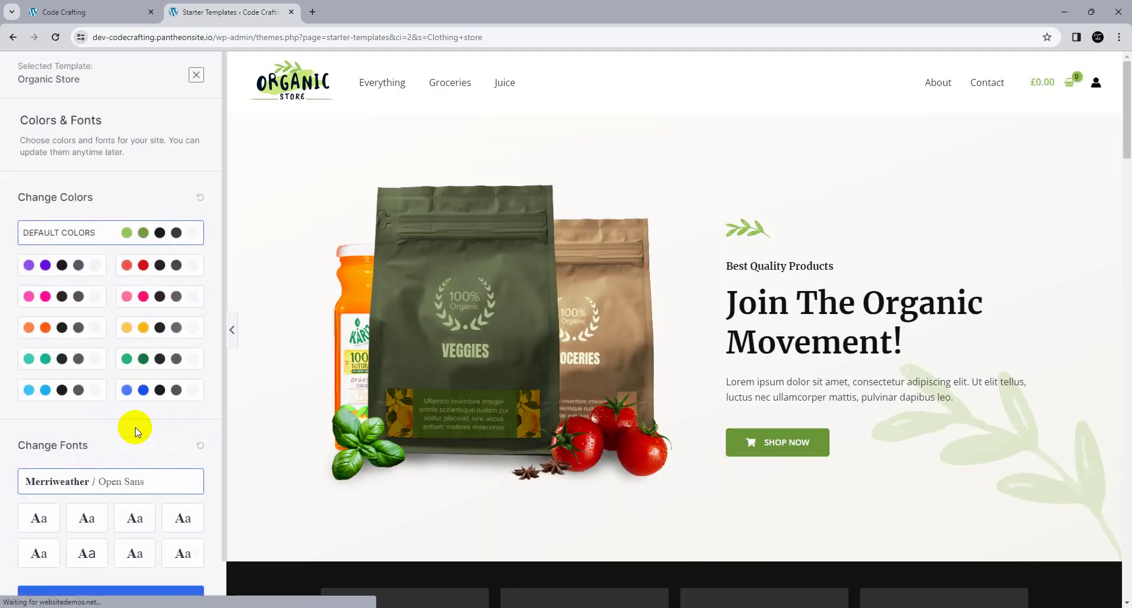
{"action": "scroll", "coordinate": [136, 433], "scroll_direction": "down", "scroll_amount": 1}
{"action": "scroll", "coordinate": [136, 433], "scroll_direction": "down", "scroll_amount": 1}
{"action": "left_click", "coordinate": [136, 543]}
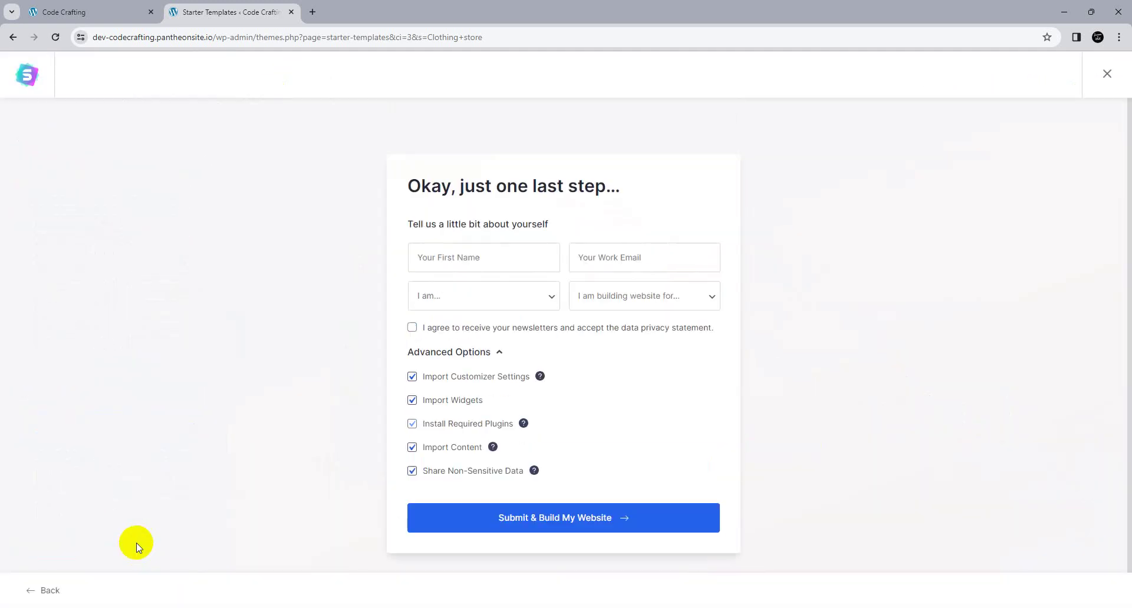
{"action": "left_click", "coordinate": [556, 519]}
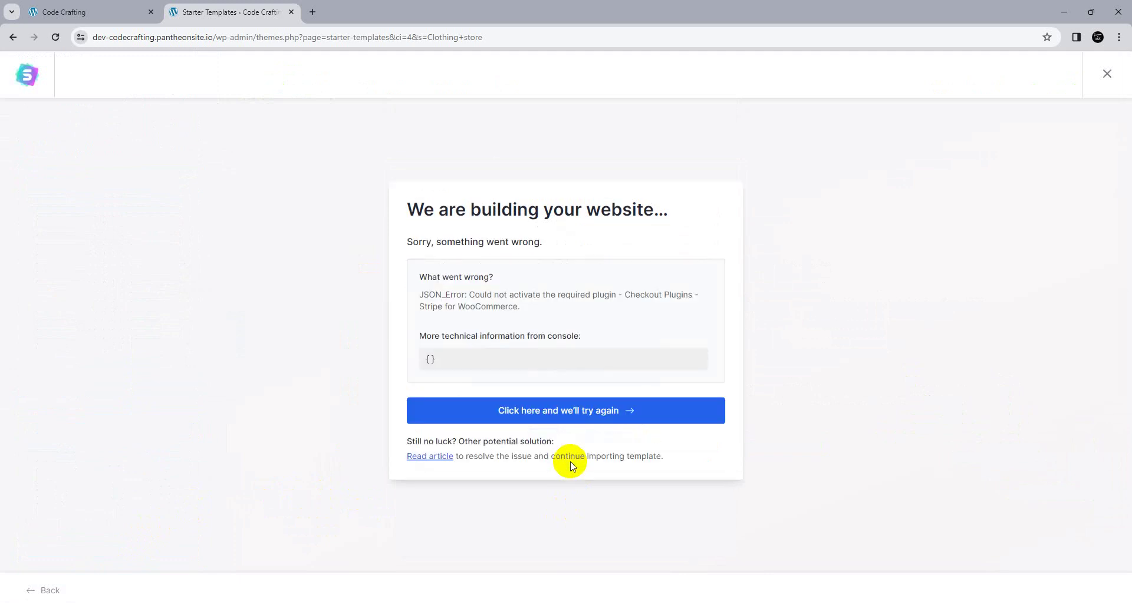
{"action": "left_click", "coordinate": [582, 417]}
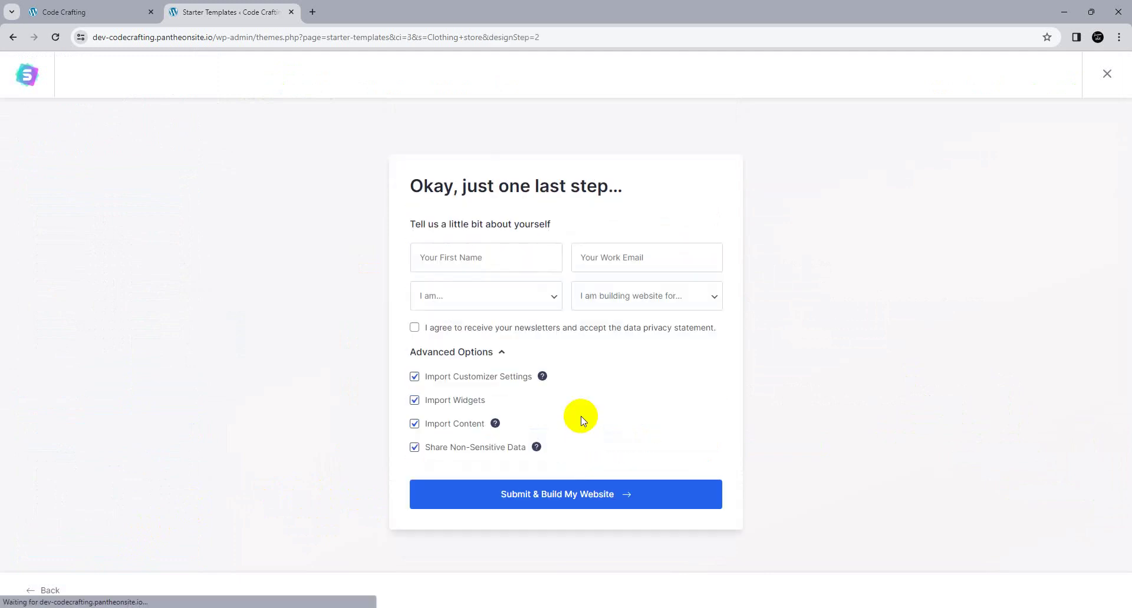
{"action": "left_click", "coordinate": [498, 292]}
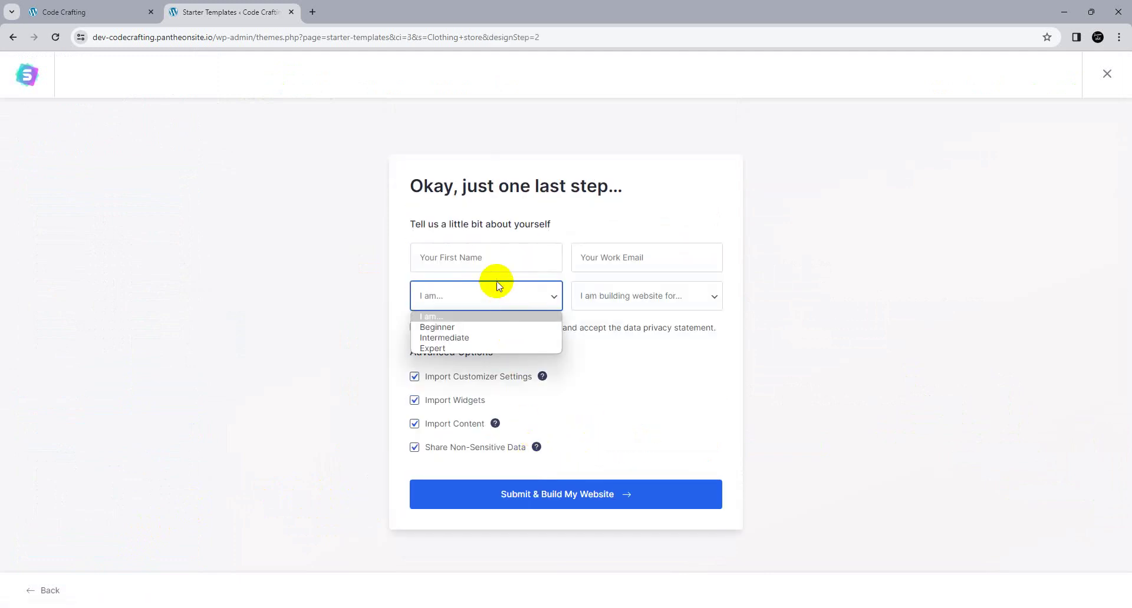
{"action": "left_click", "coordinate": [495, 263]}
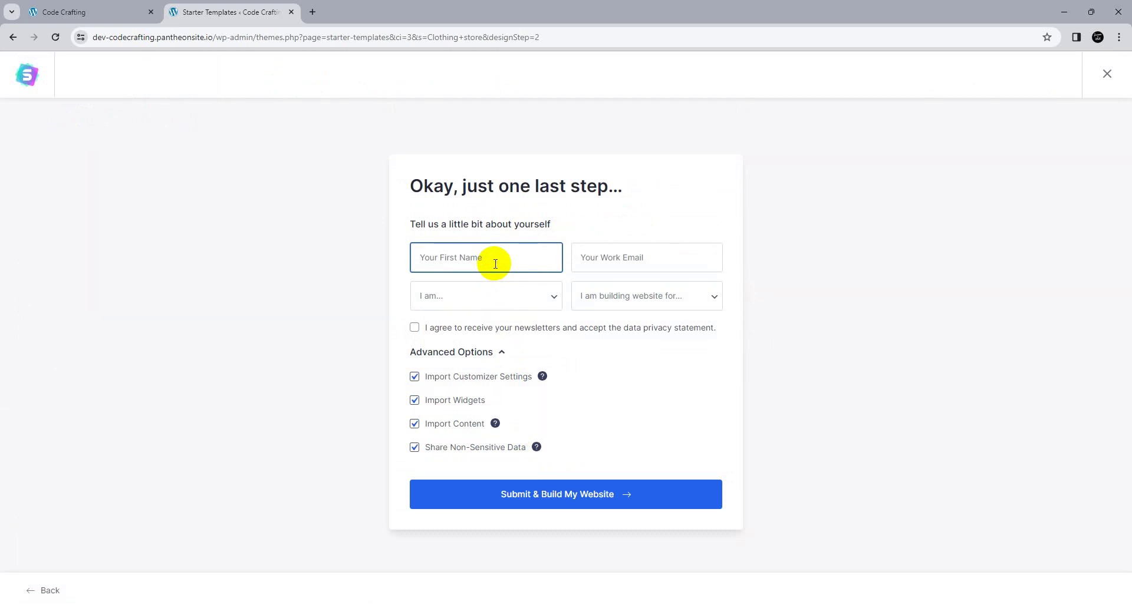
{"action": "left_click", "coordinate": [590, 264]}
{"action": "left_click", "coordinate": [607, 299]}
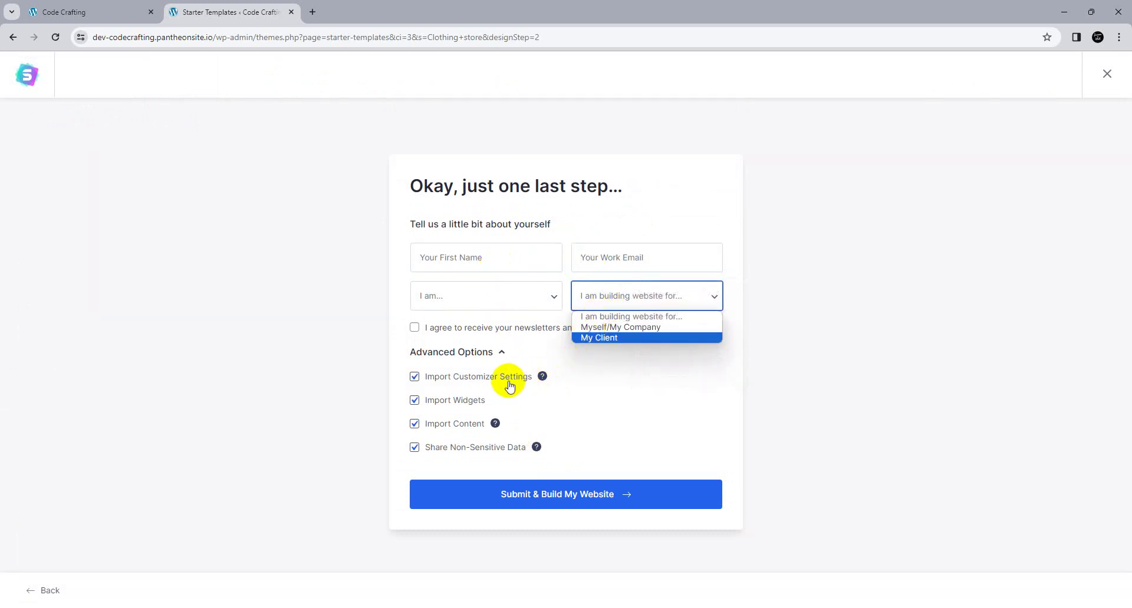
{"action": "left_click", "coordinate": [420, 328]}
{"action": "left_click", "coordinate": [419, 328]}
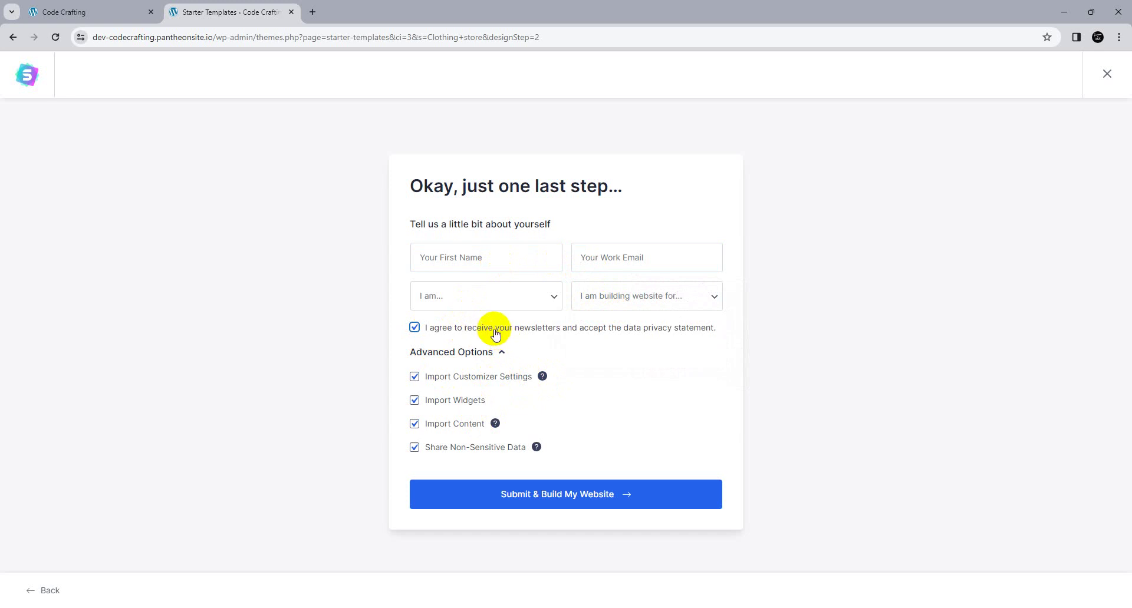
Step: Set the experience level to Beginner and the website's purpose to Myself/My Company
{"action": "left_click", "coordinate": [497, 296]}
{"action": "left_click", "coordinate": [488, 326]}
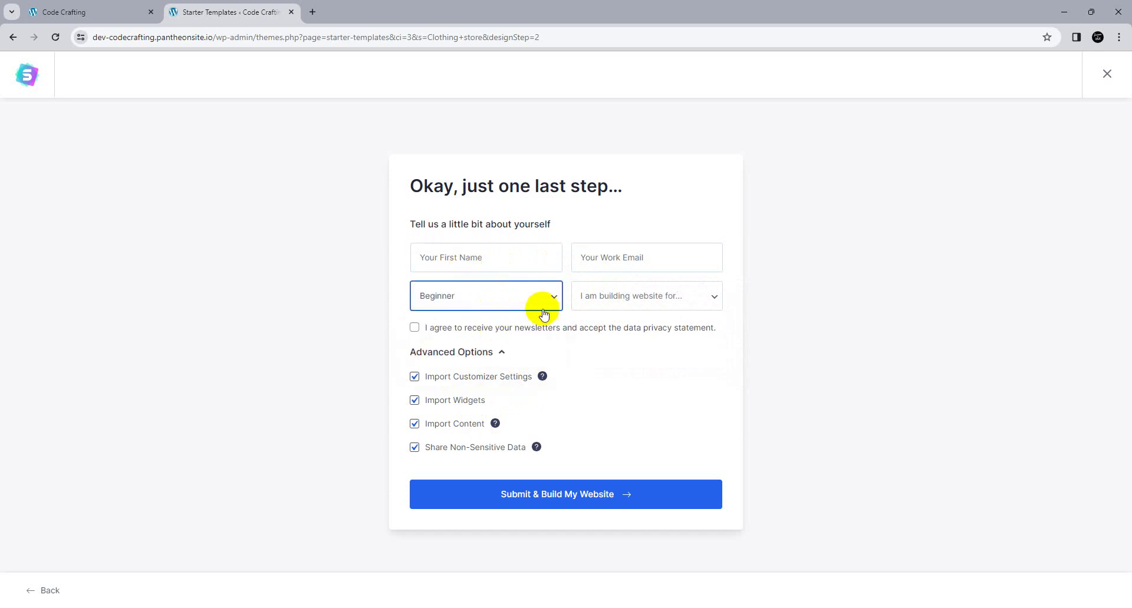
{"action": "left_click", "coordinate": [586, 304]}
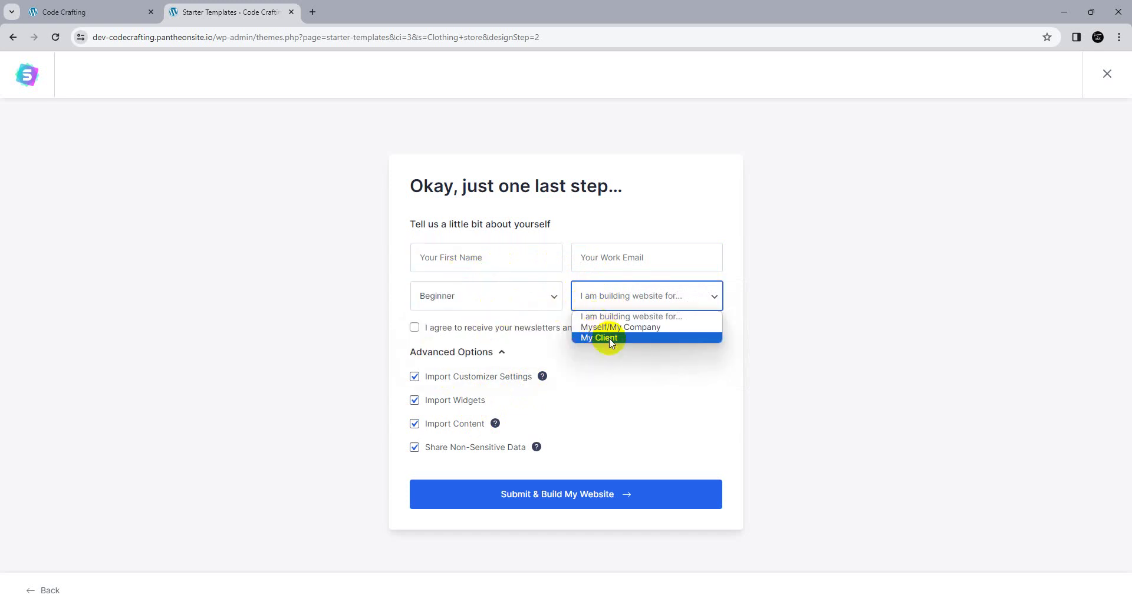
{"action": "left_click", "coordinate": [607, 327]}
Step: Fill in the work email and first name, and submit the form to build the website
{"action": "left_click", "coordinate": [625, 268]}
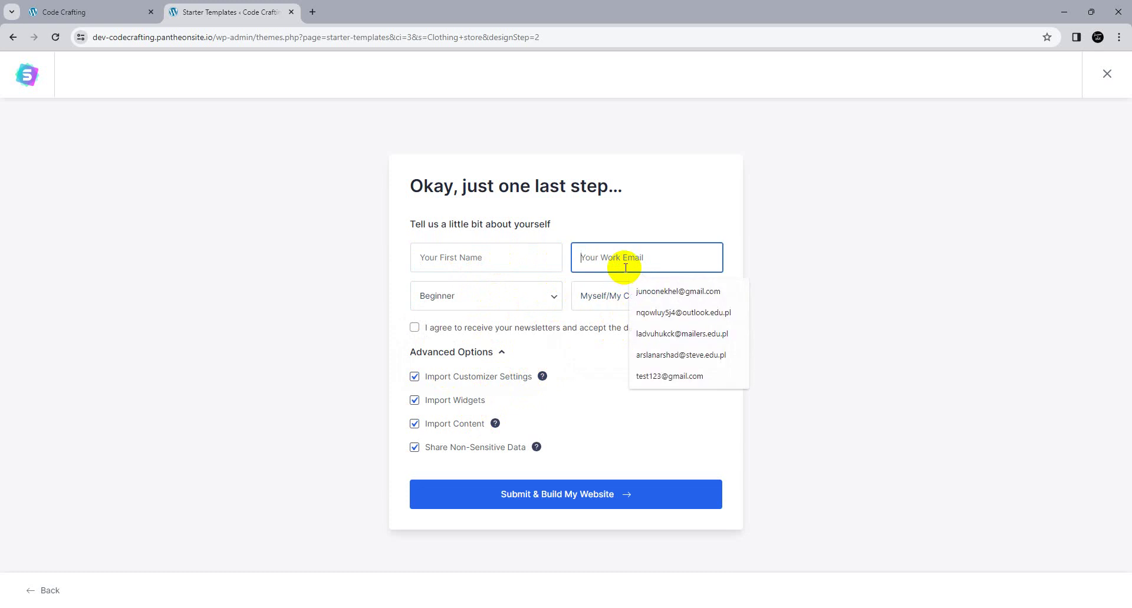
{"action": "left_click", "coordinate": [660, 294]}
{"action": "left_click", "coordinate": [516, 270]}
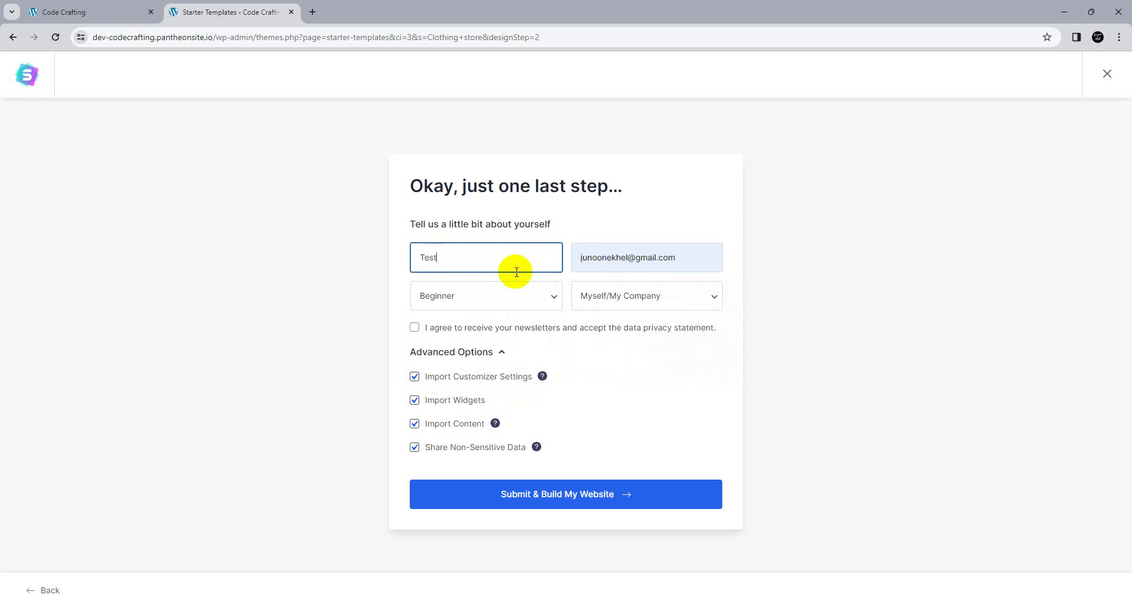
{"action": "left_click", "coordinate": [621, 495]}
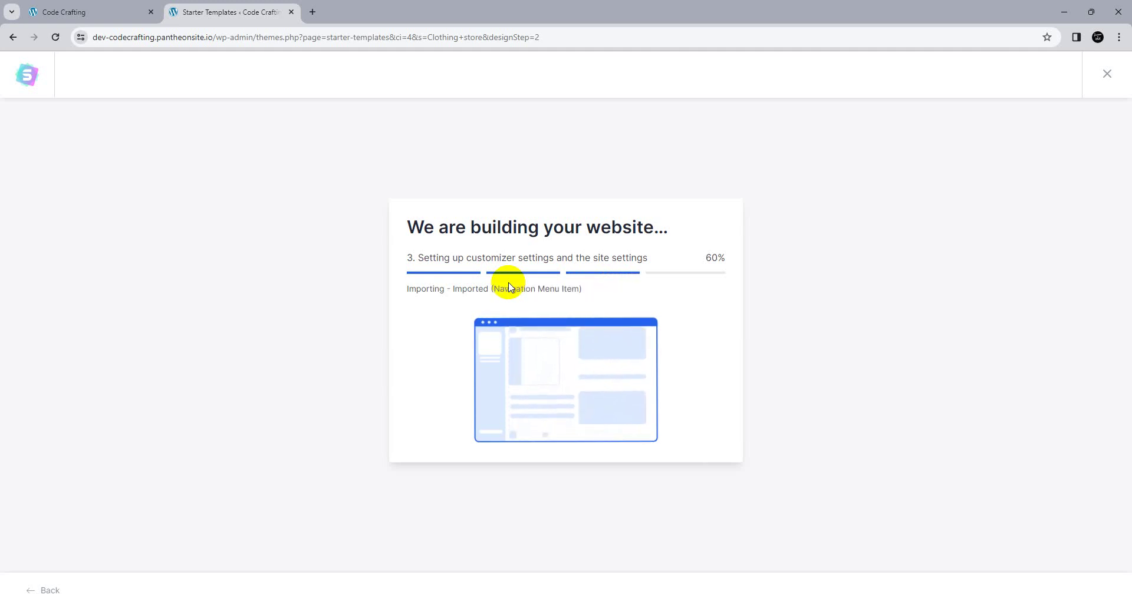
Step: Open the admin dashboard in the tab that shows the site's front page
{"action": "left_click", "coordinate": [99, 13]}
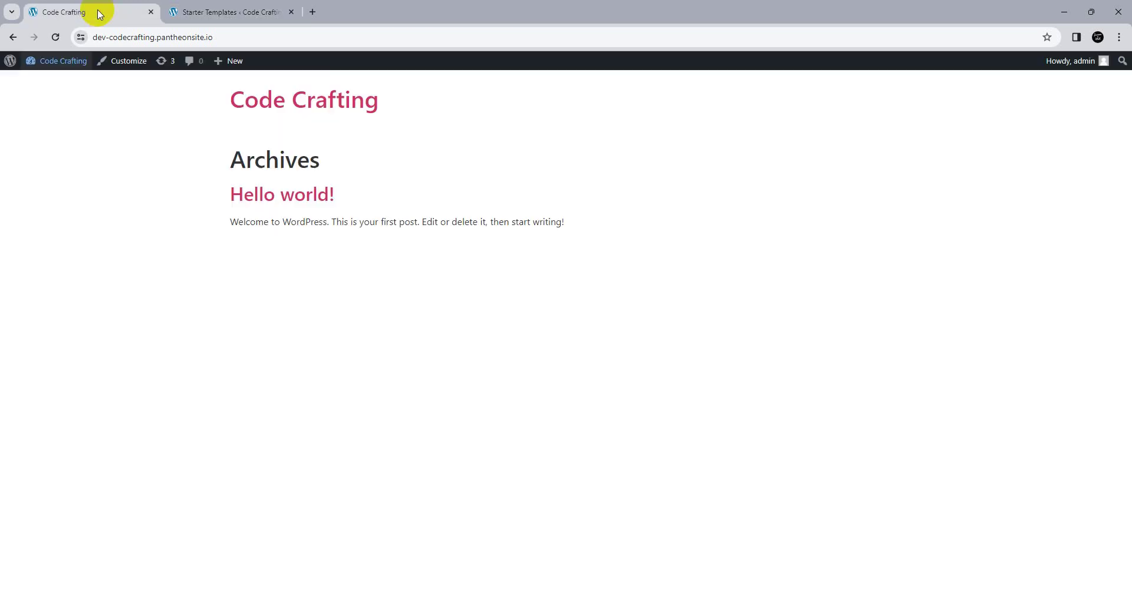
{"action": "mouse_move", "coordinate": [73, 60]}
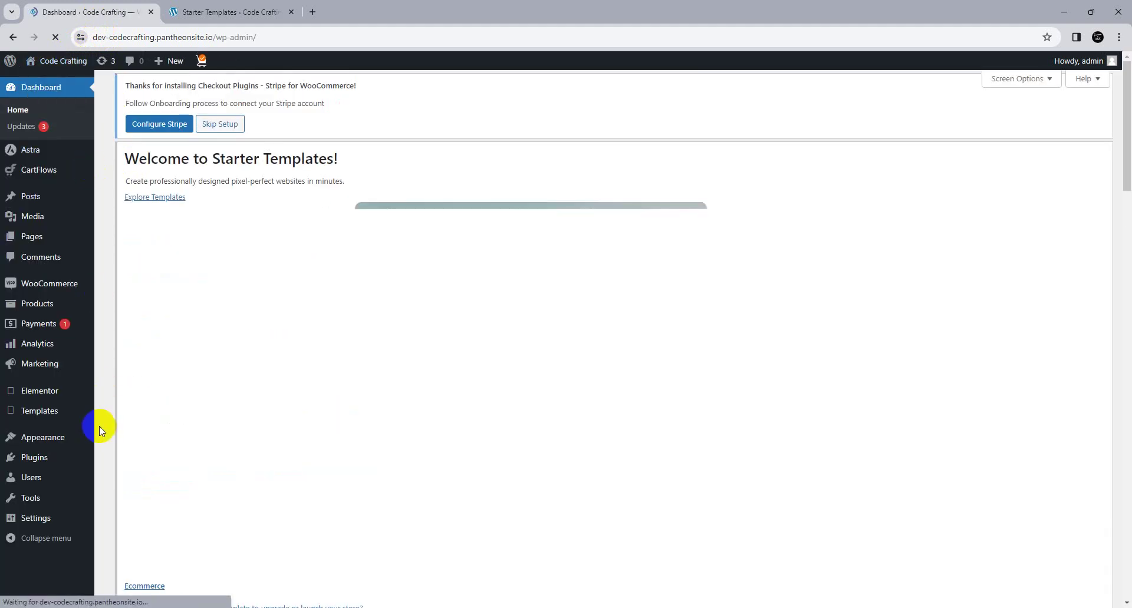
Step: Open the store's product list and look through the imported products
{"action": "scroll", "coordinate": [76, 401], "scroll_direction": "down", "scroll_amount": 1}
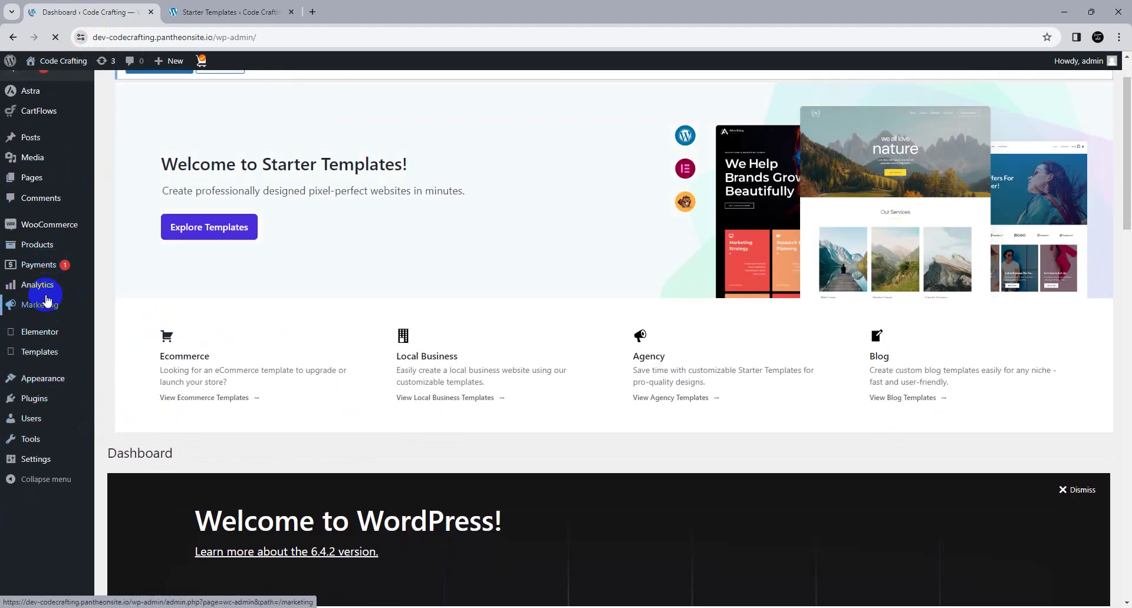
{"action": "mouse_move", "coordinate": [57, 250]}
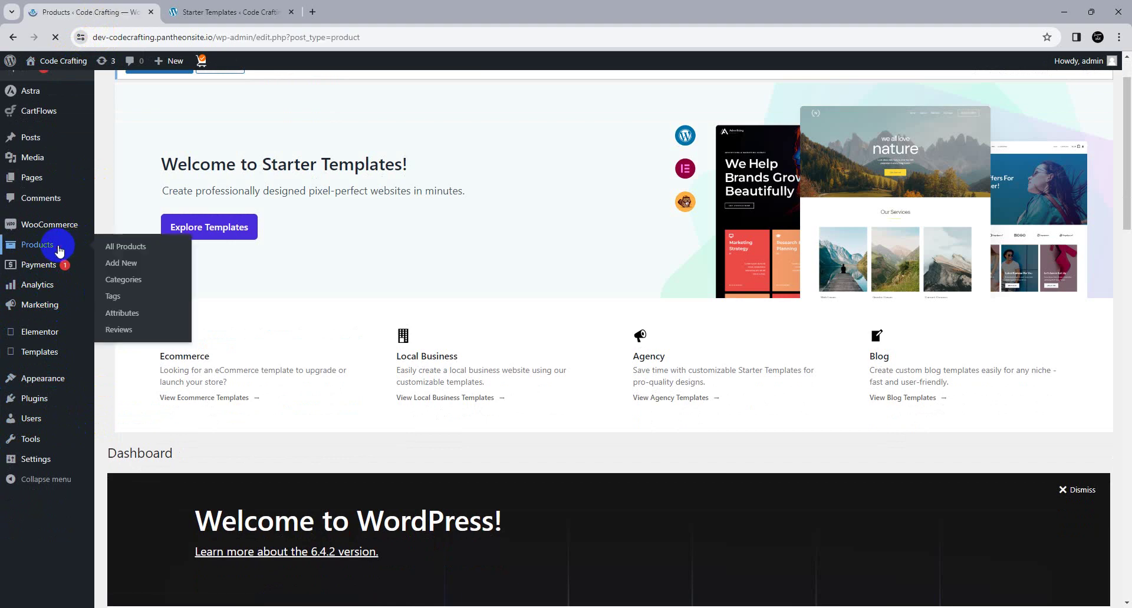
{"action": "scroll", "coordinate": [65, 377], "scroll_direction": "down", "scroll_amount": 4}
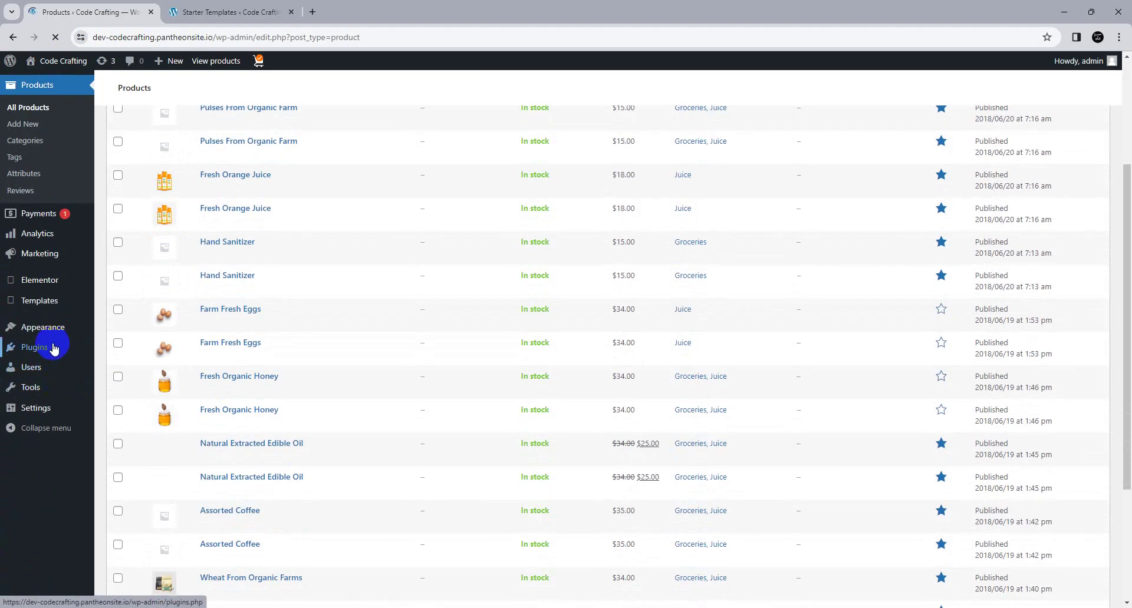
Step: Locate WooCommerce among the installed plugins and open its settings
{"action": "left_click", "coordinate": [54, 355]}
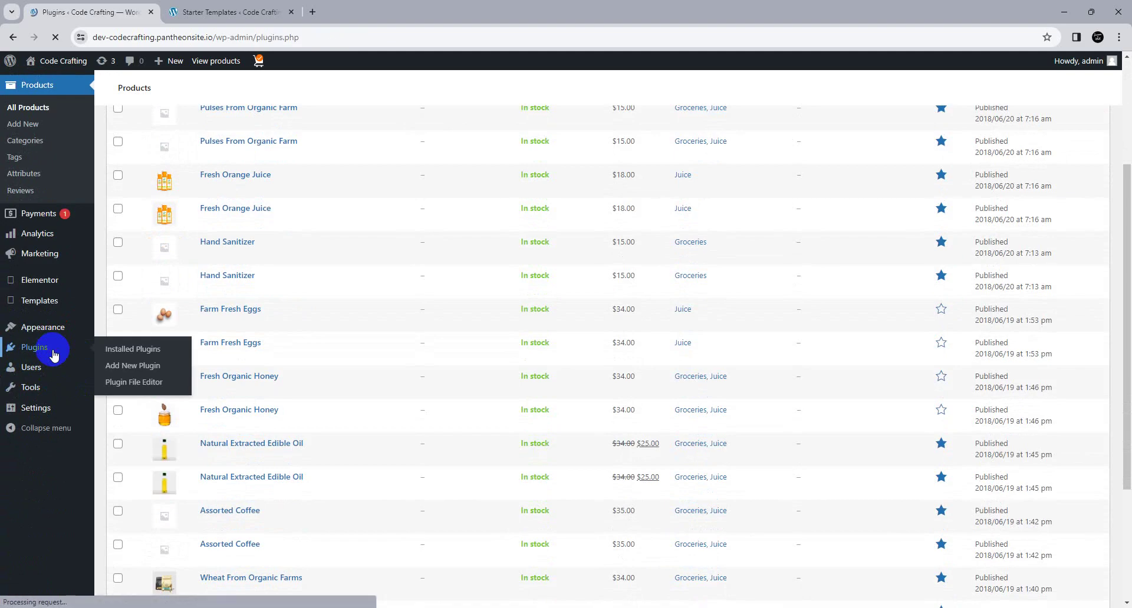
{"action": "scroll", "coordinate": [218, 307], "scroll_direction": "down", "scroll_amount": 5}
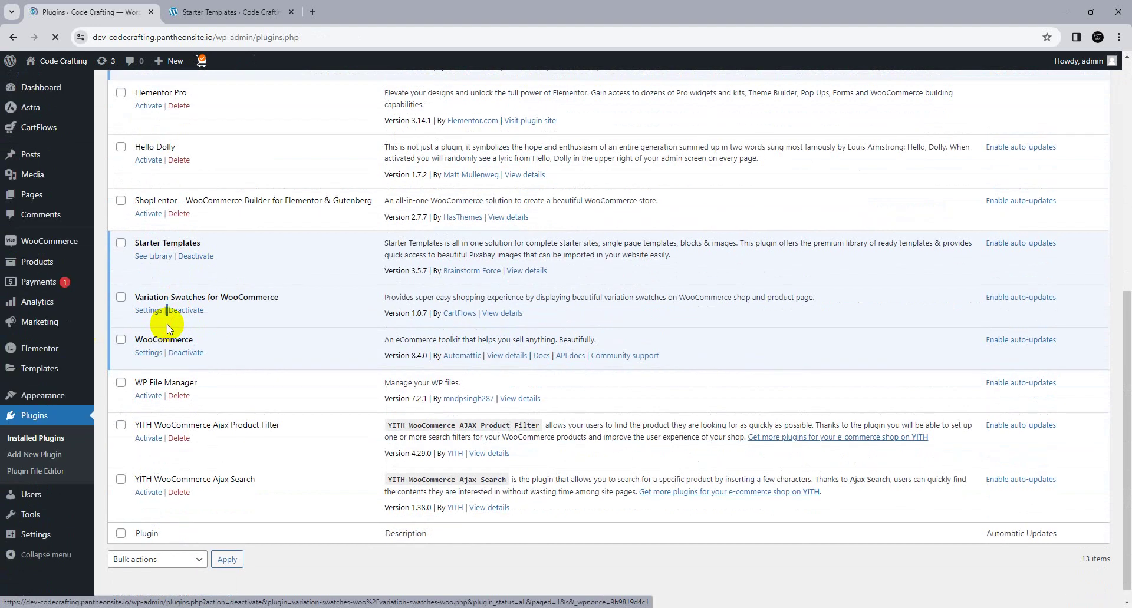
{"action": "double_click", "coordinate": [171, 339]}
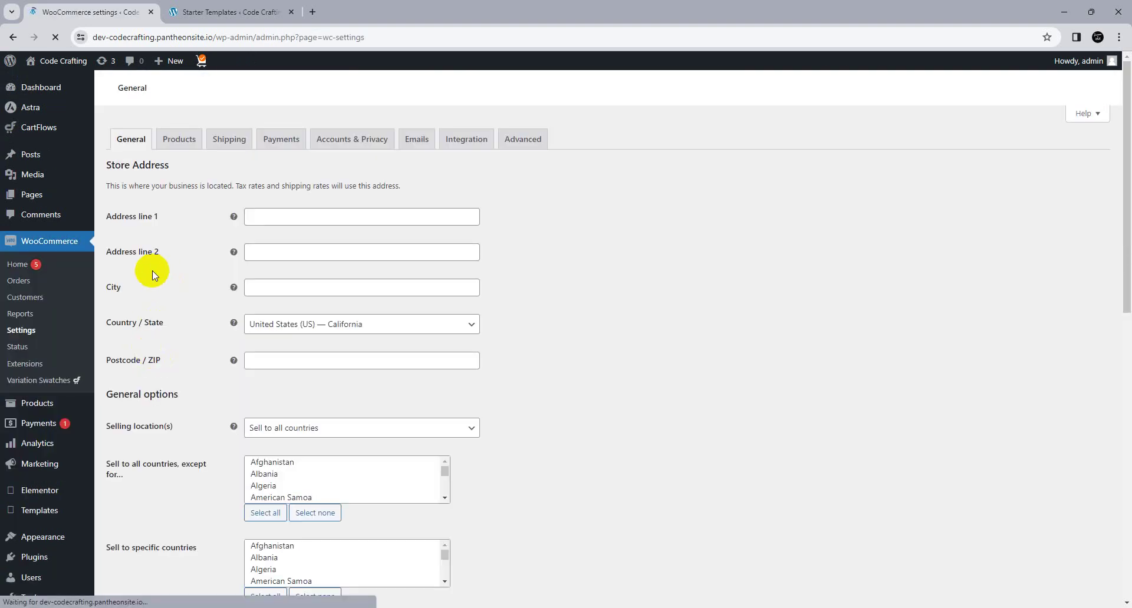
Step: Examine the store address, general options and currency options in the General settings of WooCommerce
{"action": "left_click", "coordinate": [32, 268]}
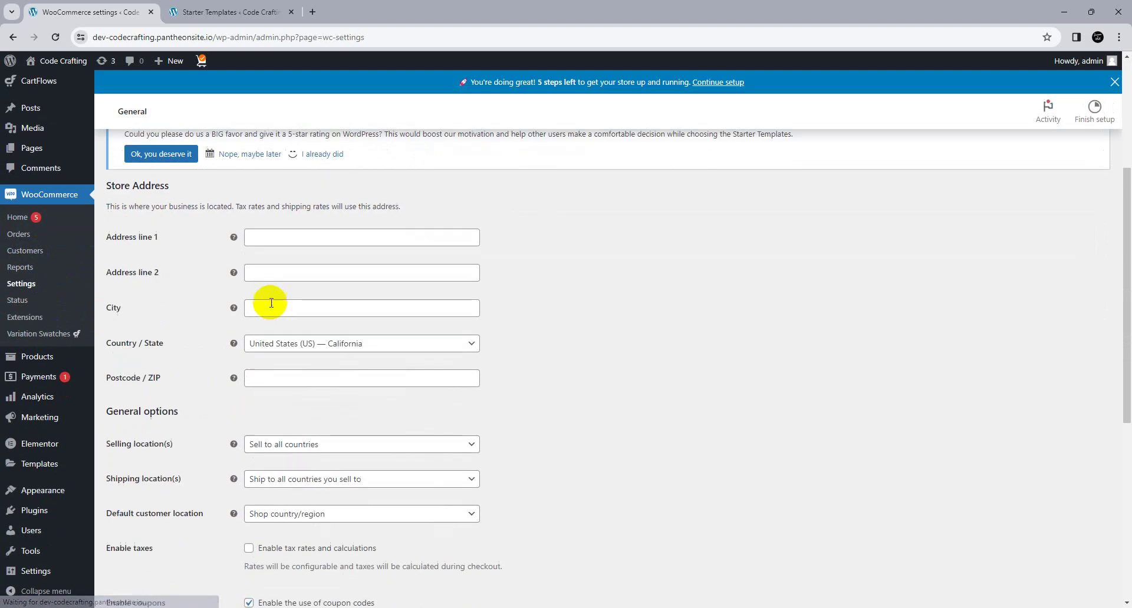
{"action": "scroll", "coordinate": [298, 336], "scroll_direction": "down", "scroll_amount": 3}
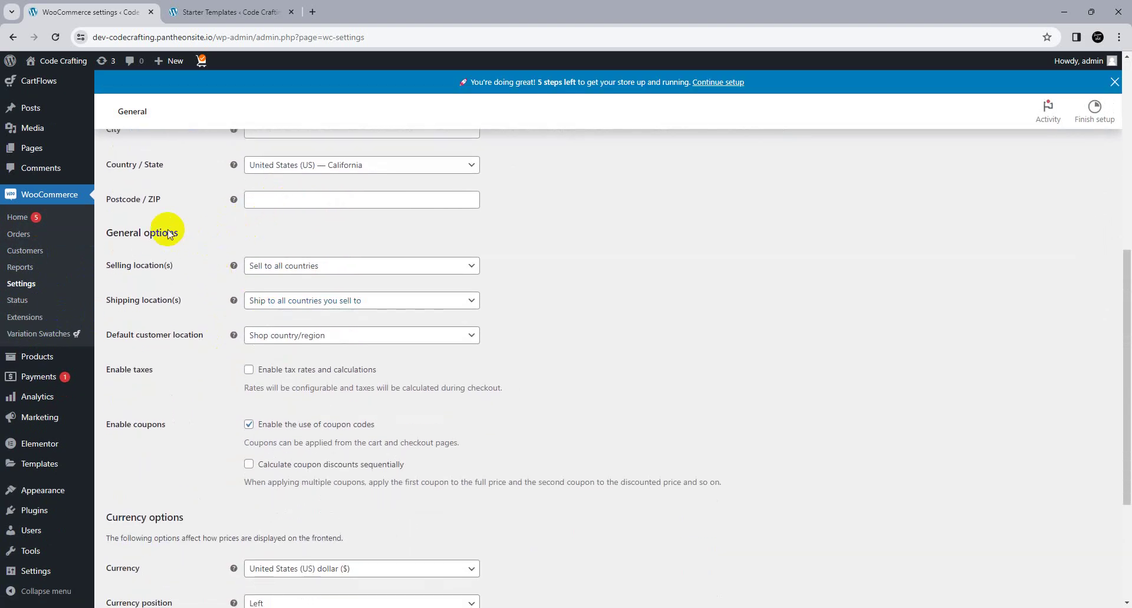
{"action": "scroll", "coordinate": [321, 275], "scroll_direction": "up", "scroll_amount": 3}
{"action": "scroll", "coordinate": [289, 321], "scroll_direction": "down", "scroll_amount": 3}
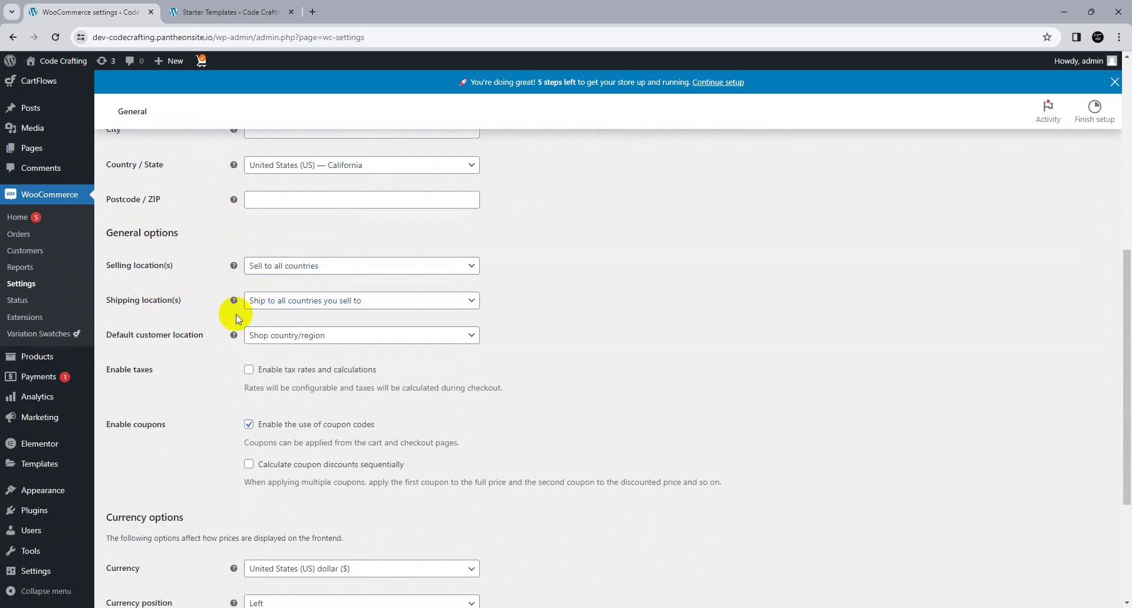
{"action": "scroll", "coordinate": [280, 345], "scroll_direction": "down", "scroll_amount": 4}
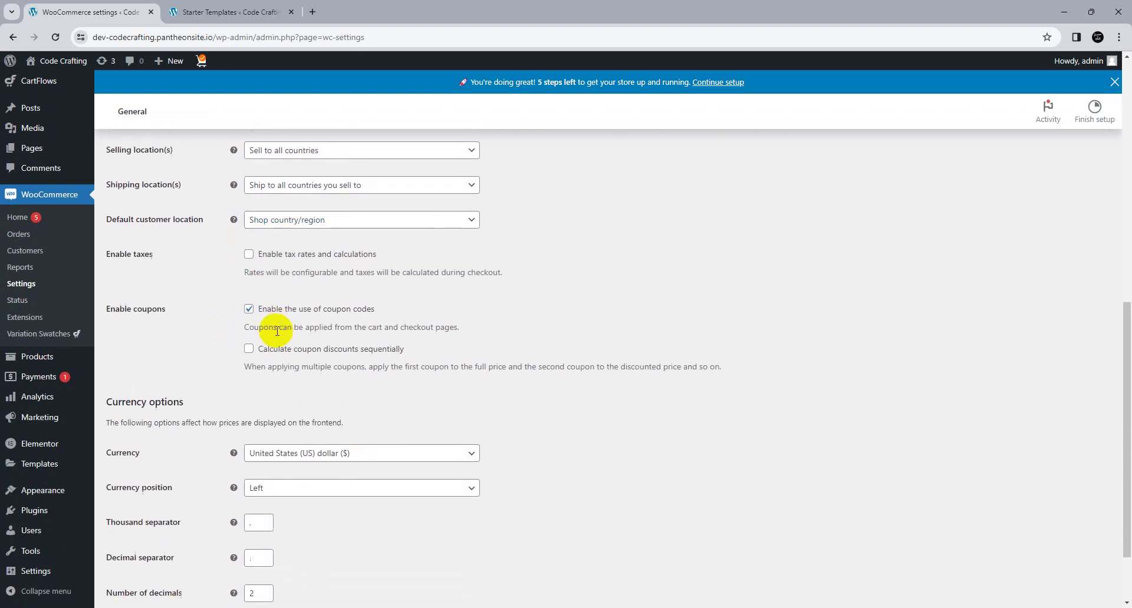
{"action": "scroll", "coordinate": [271, 392], "scroll_direction": "up", "scroll_amount": 8}
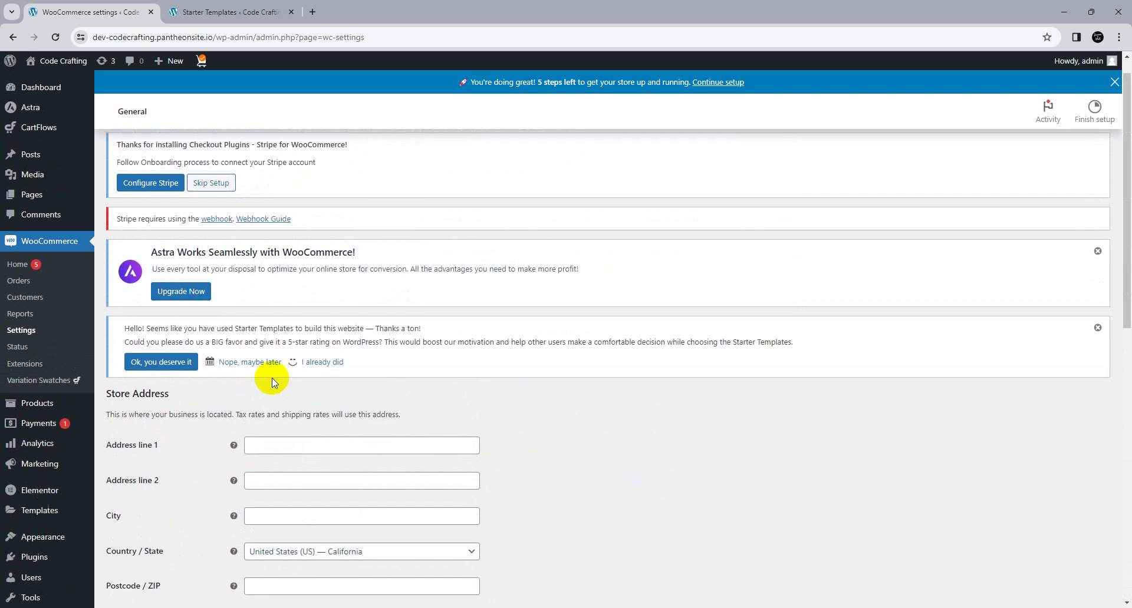
Step: View the newly built website from the Starter Templates completion page, look through its home page, and open the Assorted Coffee product
{"action": "left_click", "coordinate": [218, 11]}
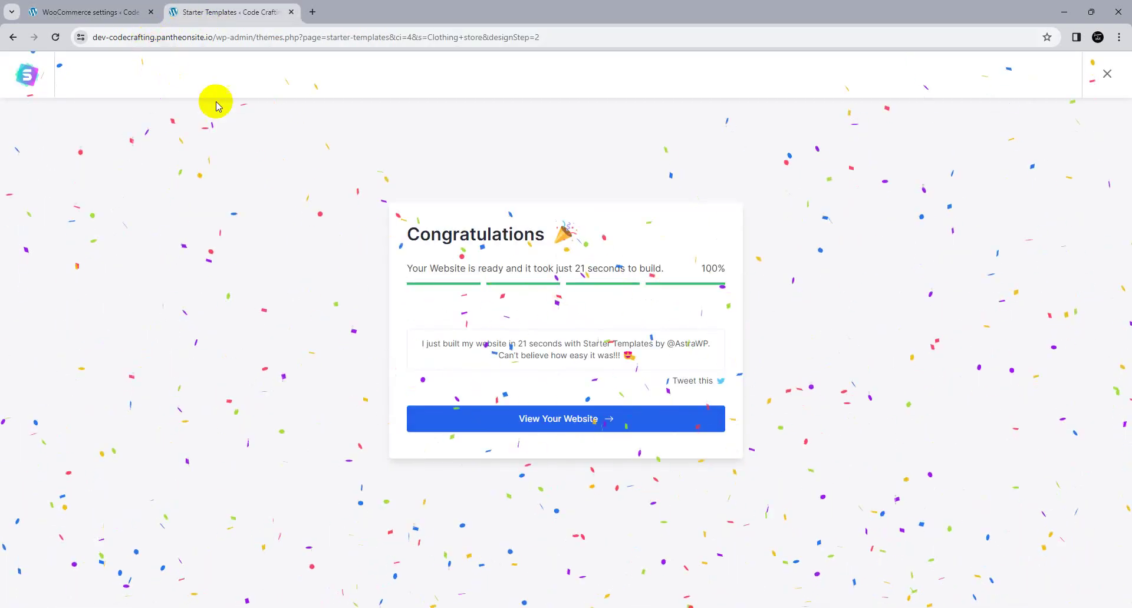
{"action": "left_click", "coordinate": [587, 418]}
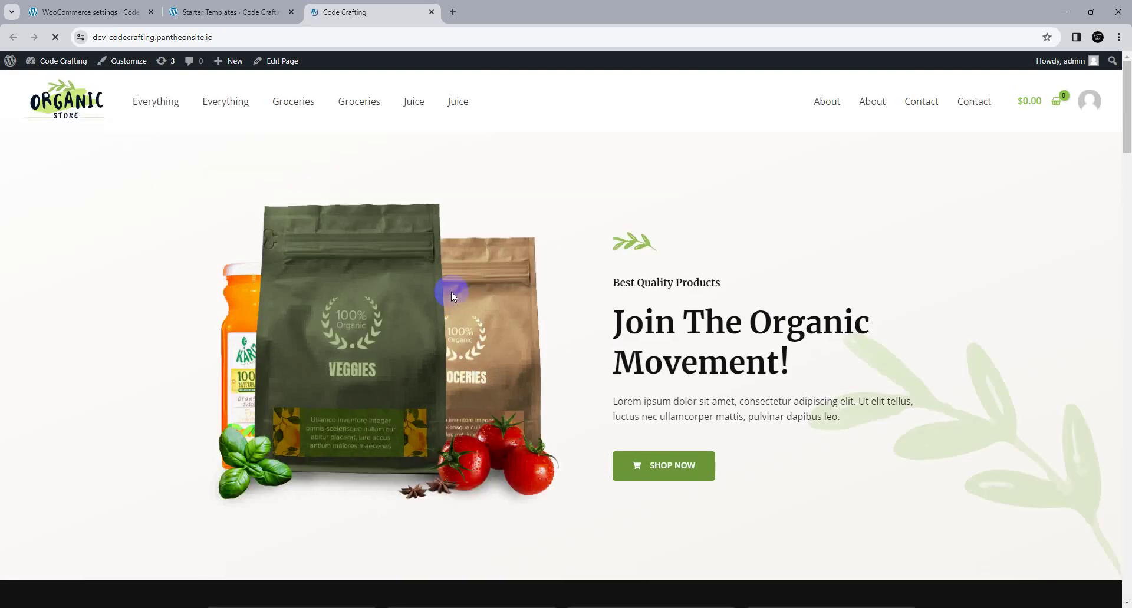
{"action": "scroll", "coordinate": [449, 290], "scroll_direction": "down", "scroll_amount": 10}
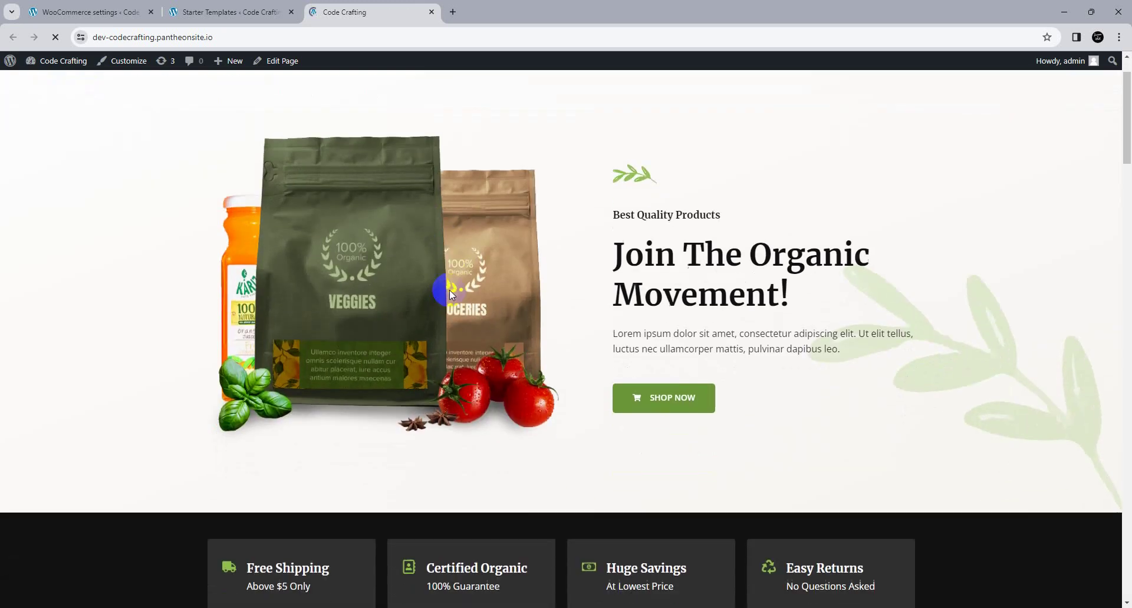
{"action": "scroll", "coordinate": [450, 290], "scroll_direction": "down", "scroll_amount": 3}
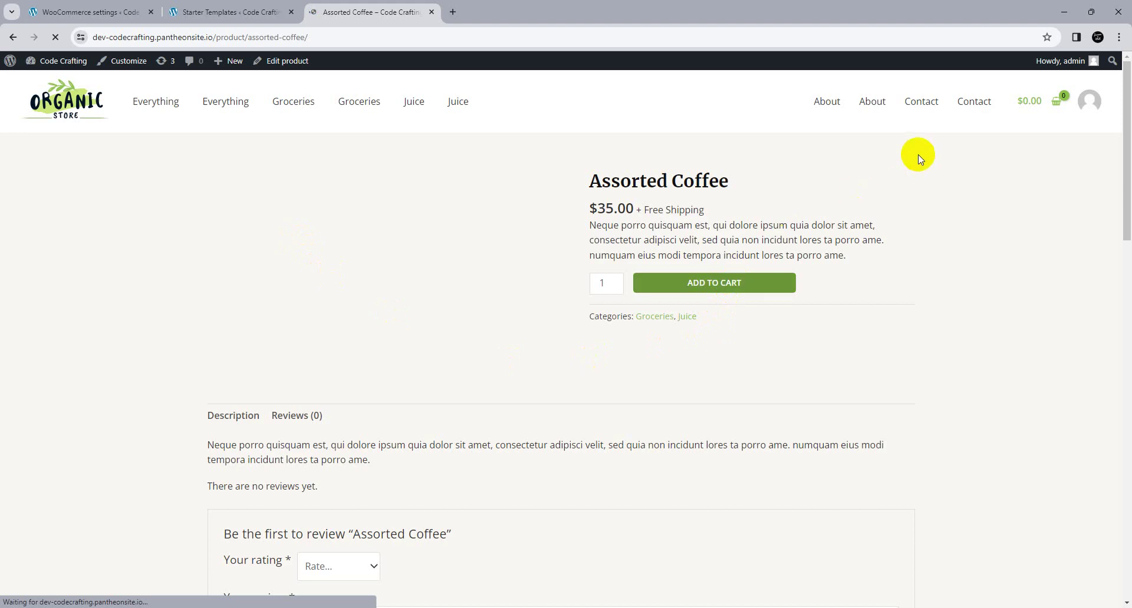
Step: Return to the WooCommerce admin and open the Handpicked Red Chillies product from the full product list for editing
{"action": "left_click", "coordinate": [289, 10]}
{"action": "left_click", "coordinate": [347, 12]}
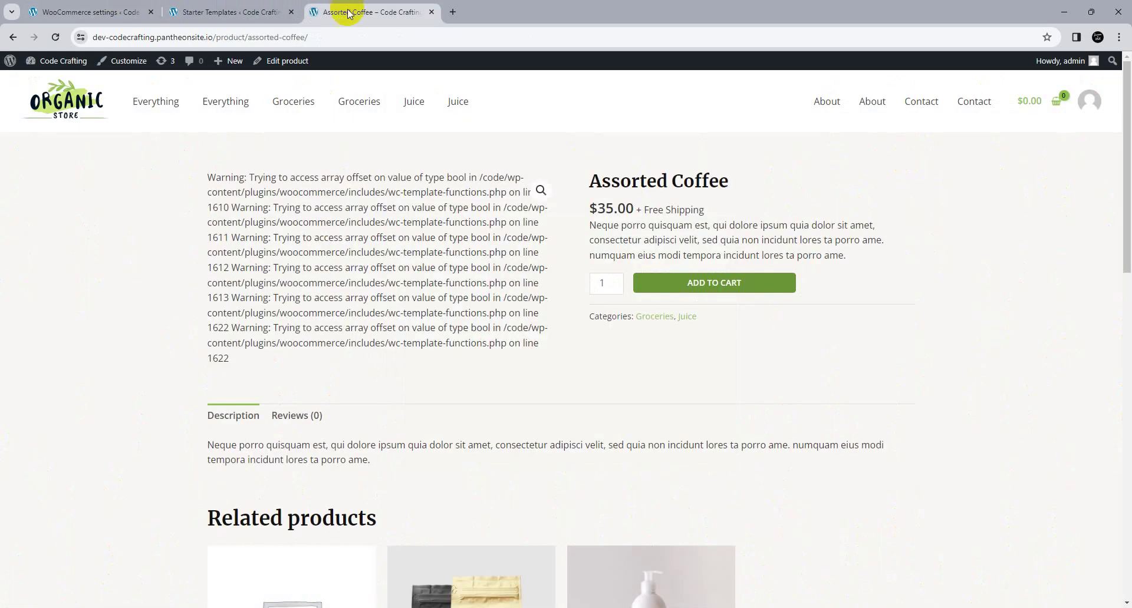
{"action": "left_click", "coordinate": [231, 12]}
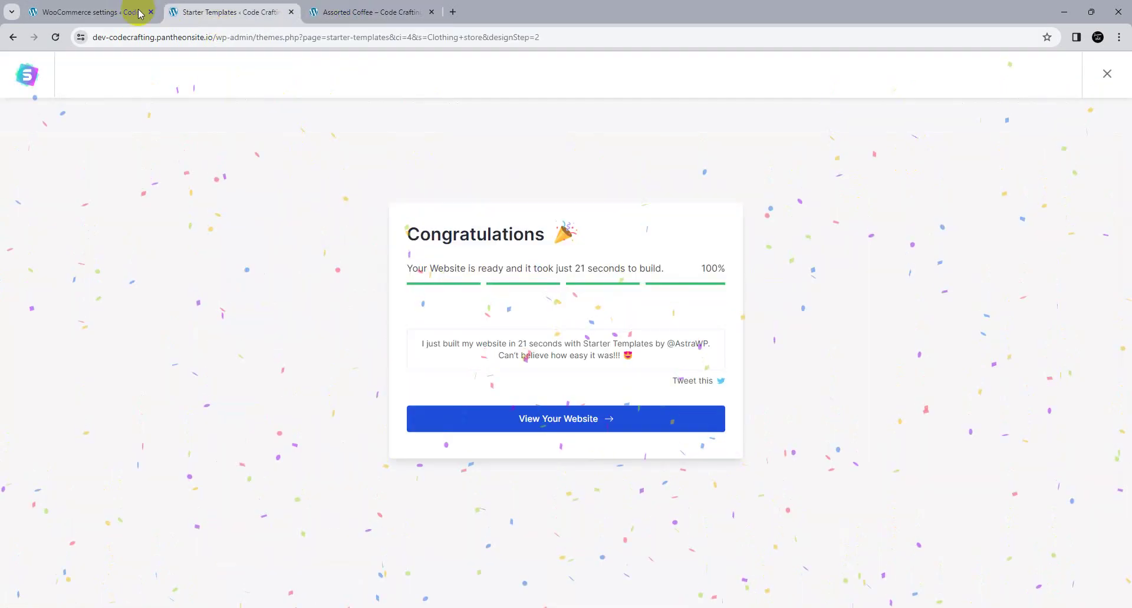
{"action": "left_click", "coordinate": [139, 12]}
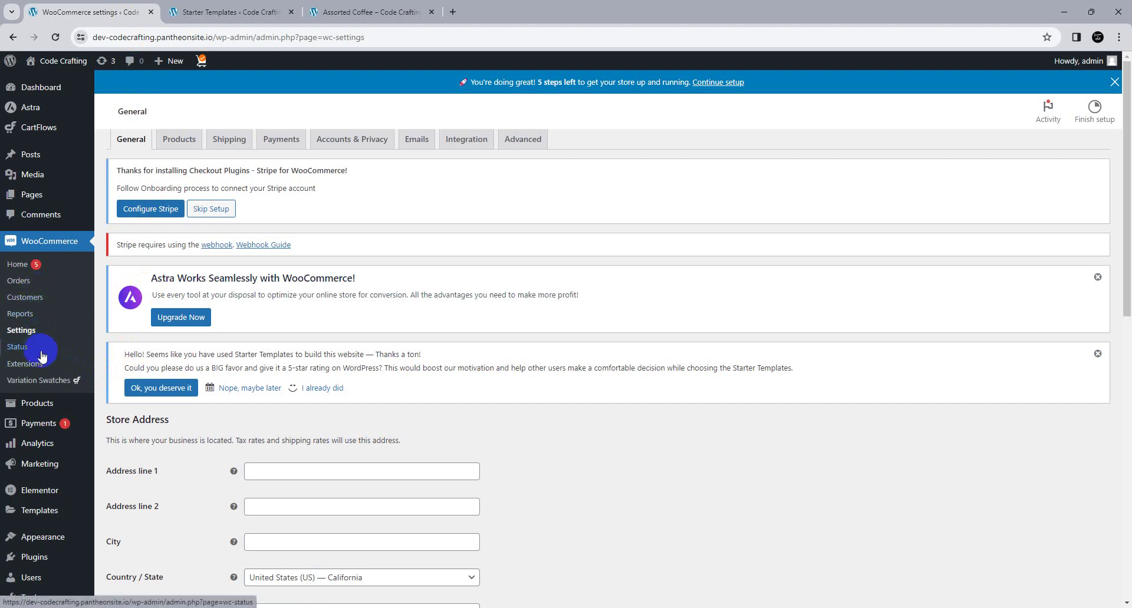
{"action": "mouse_move", "coordinate": [41, 402]}
{"action": "left_click", "coordinate": [120, 407]}
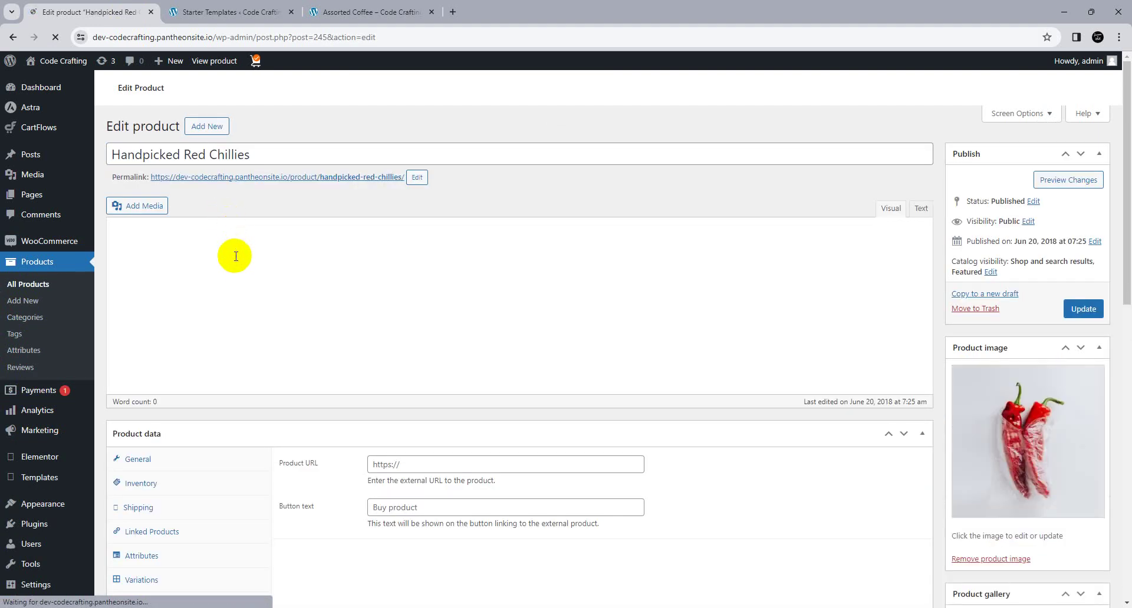
Step: Show the General product data of Handpicked Red Chillies to check its regular and sale price fields
{"action": "scroll", "coordinate": [237, 268], "scroll_direction": "down", "scroll_amount": 4}
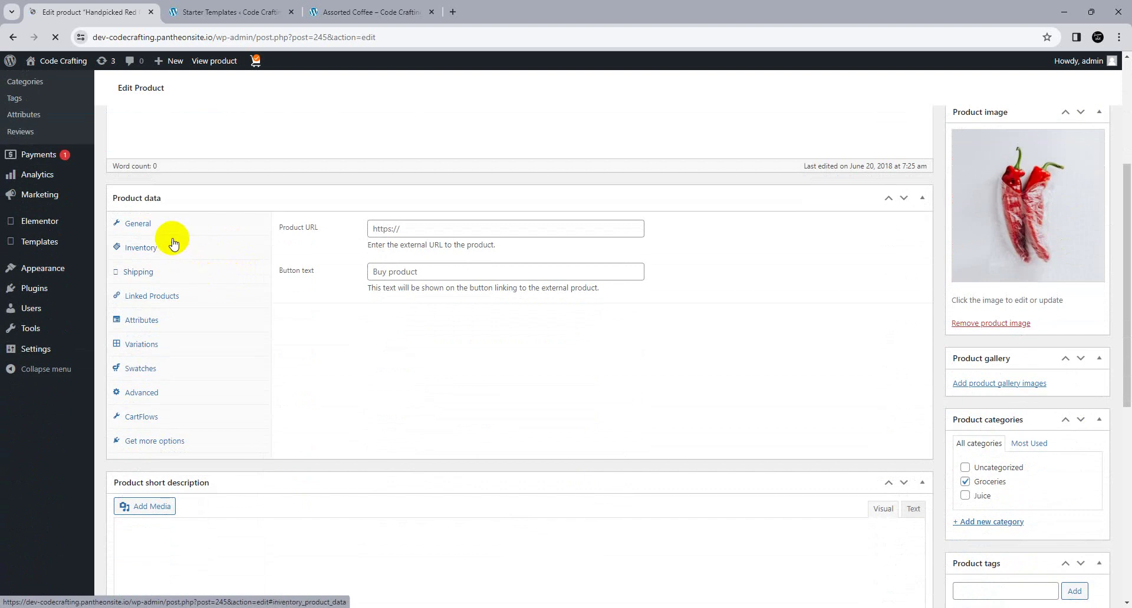
{"action": "left_click", "coordinate": [162, 224]}
{"action": "scroll", "coordinate": [253, 265], "scroll_direction": "up", "scroll_amount": 3}
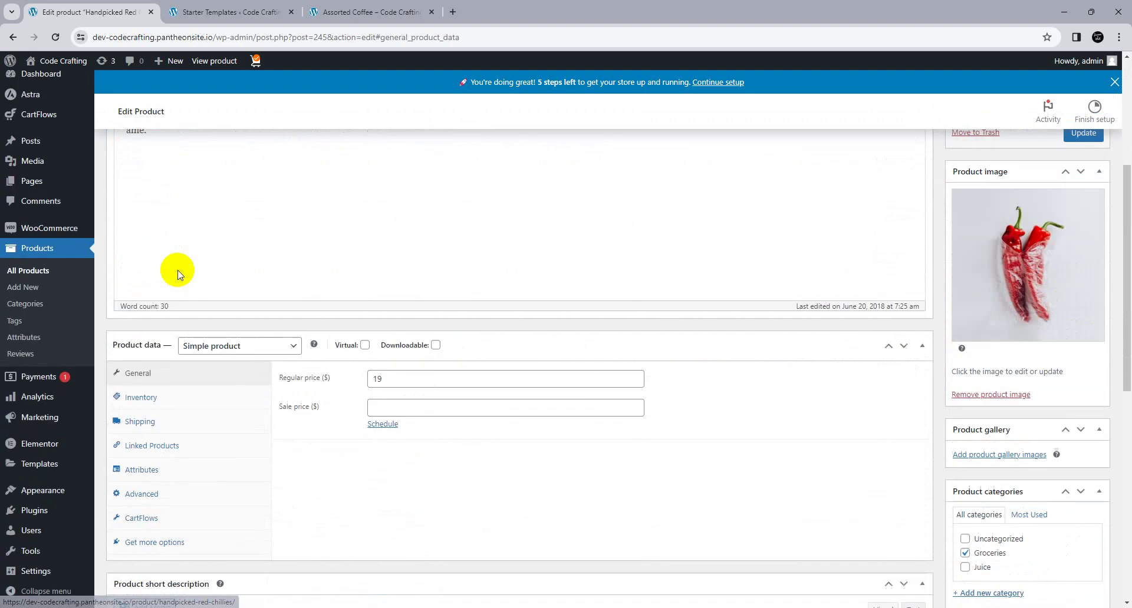
Step: Review the product's title, description, image, categories, short description and Astra settings
{"action": "scroll", "coordinate": [220, 190], "scroll_direction": "up", "scroll_amount": 4}
{"action": "double_click", "coordinate": [194, 174]}
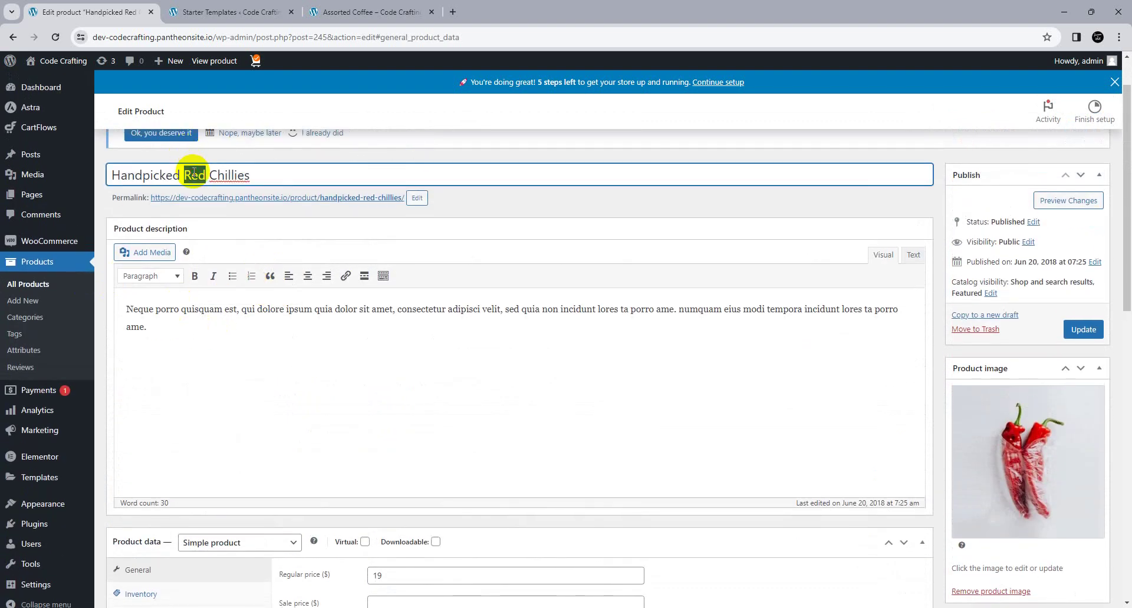
{"action": "triple_click", "coordinate": [182, 313]}
{"action": "scroll", "coordinate": [516, 387], "scroll_direction": "down", "scroll_amount": 3}
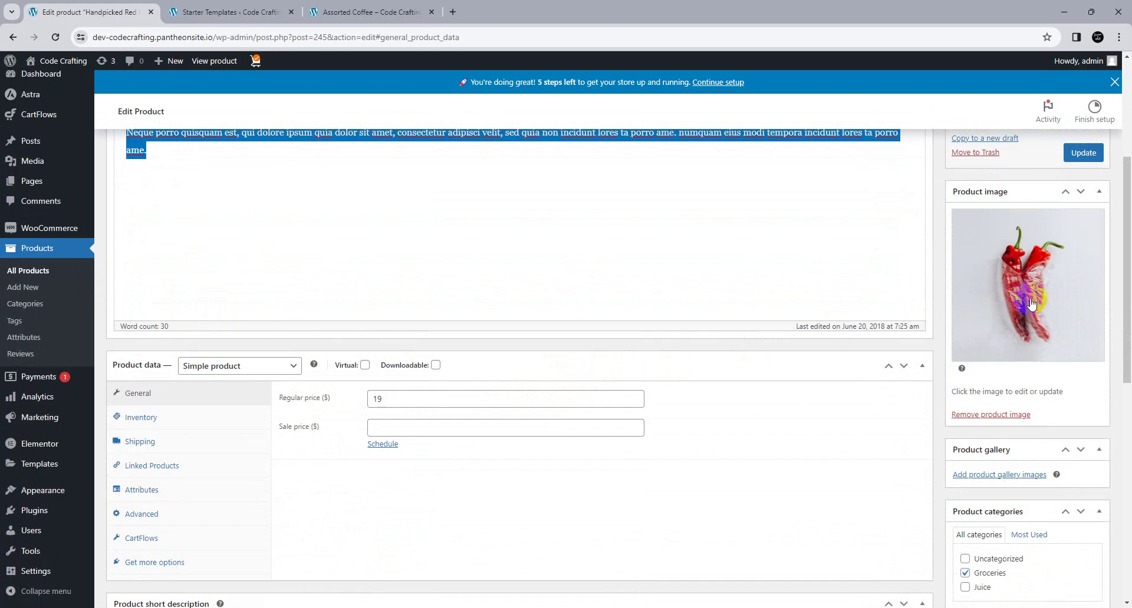
{"action": "scroll", "coordinate": [994, 342], "scroll_direction": "down", "scroll_amount": 3}
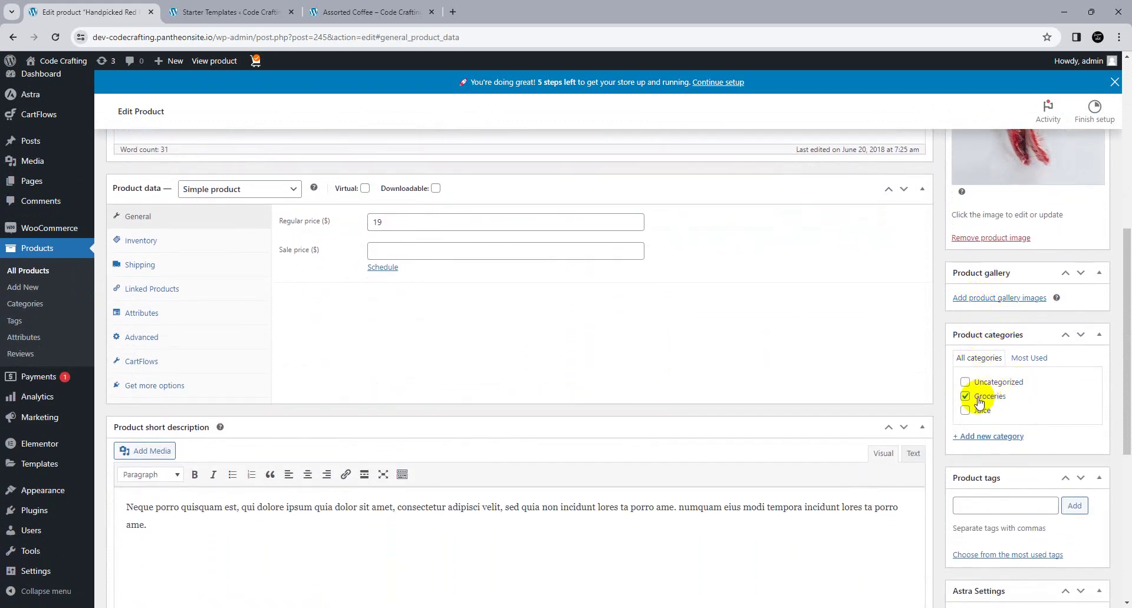
{"action": "scroll", "coordinate": [984, 401], "scroll_direction": "down", "scroll_amount": 1}
{"action": "scroll", "coordinate": [984, 401], "scroll_direction": "down", "scroll_amount": 6}
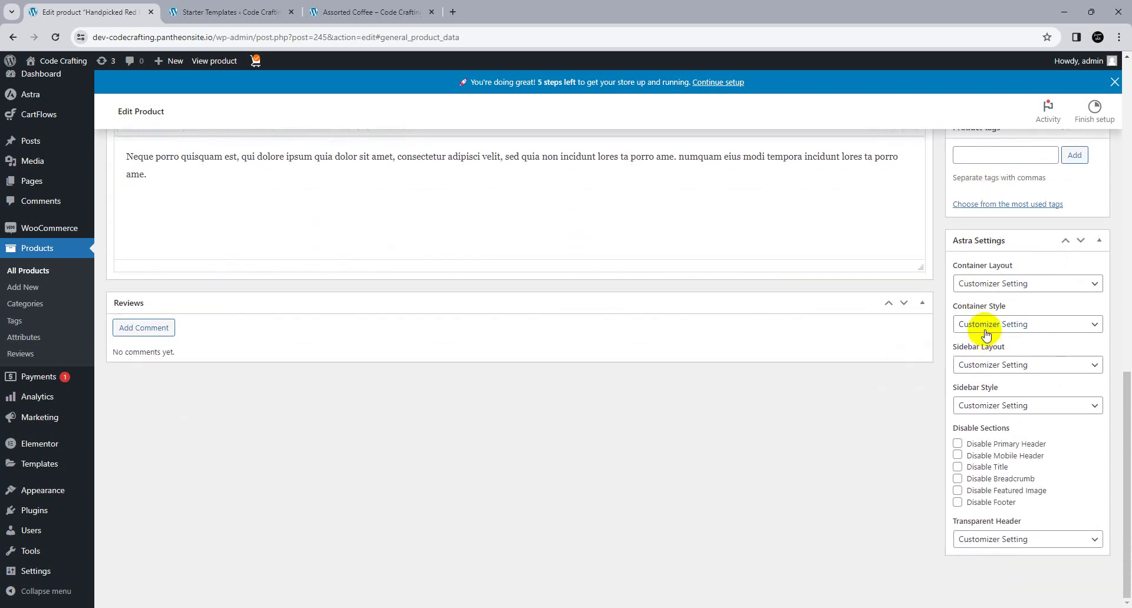
{"action": "scroll", "coordinate": [979, 407], "scroll_direction": "up", "scroll_amount": 6}
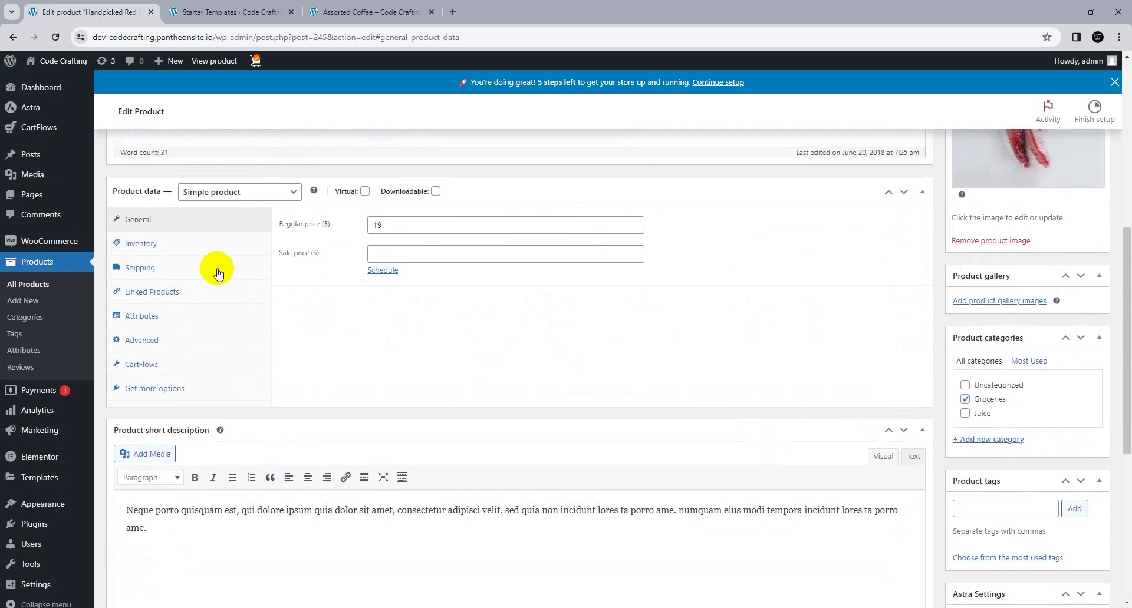
Step: Check the available product types, and look through the Inventory, Shipping, Linked Products and Attributes sections of the product data
{"action": "left_click", "coordinate": [214, 195]}
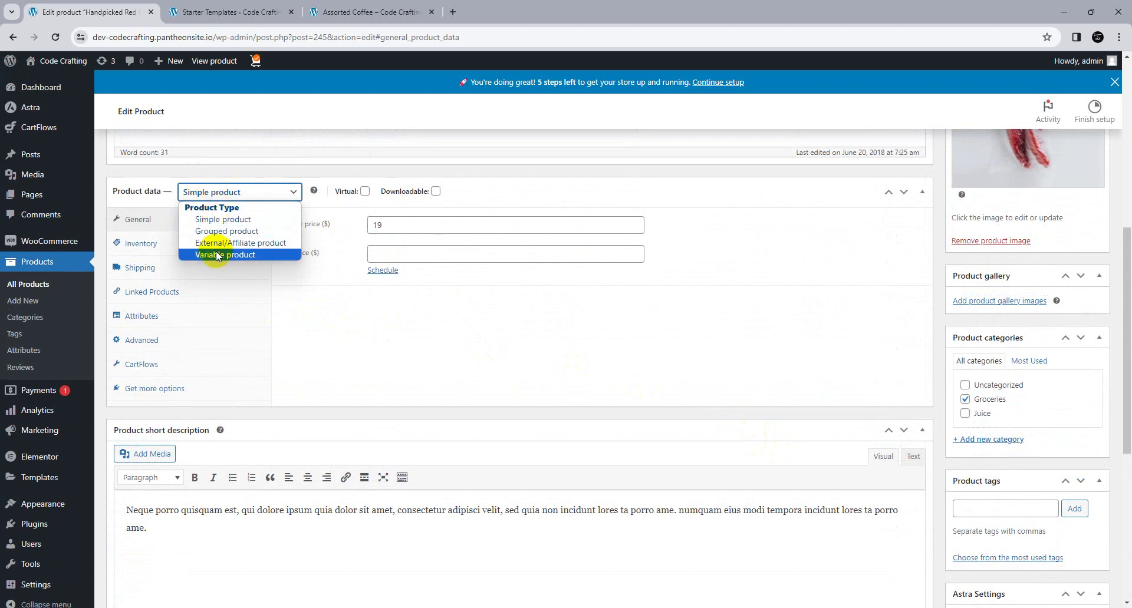
{"action": "left_click", "coordinate": [377, 323]}
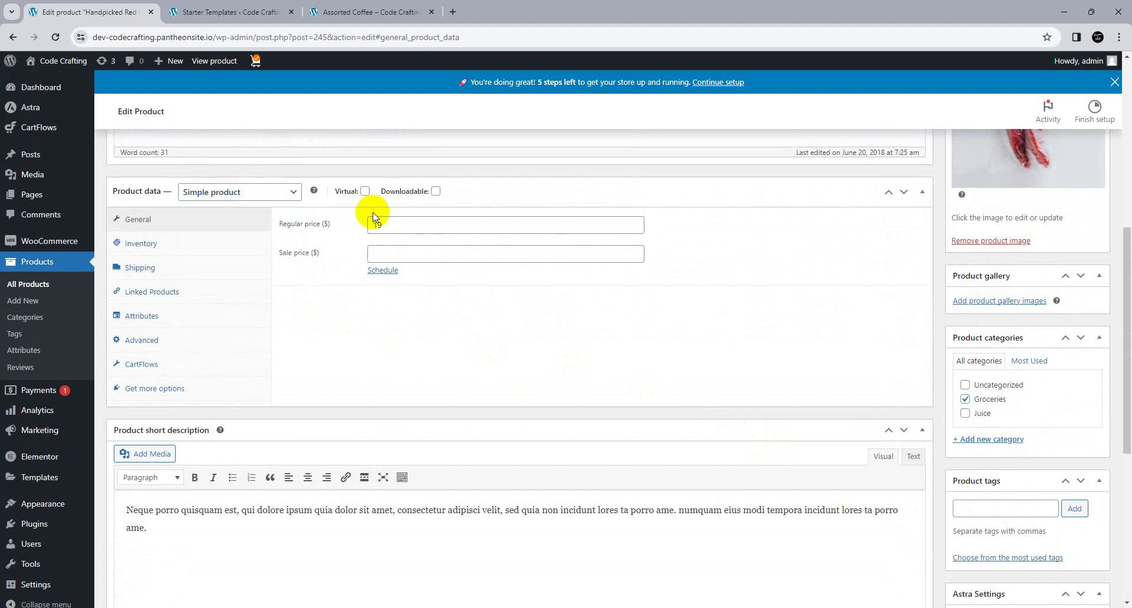
{"action": "left_click", "coordinate": [150, 247]}
{"action": "left_click", "coordinate": [147, 269]}
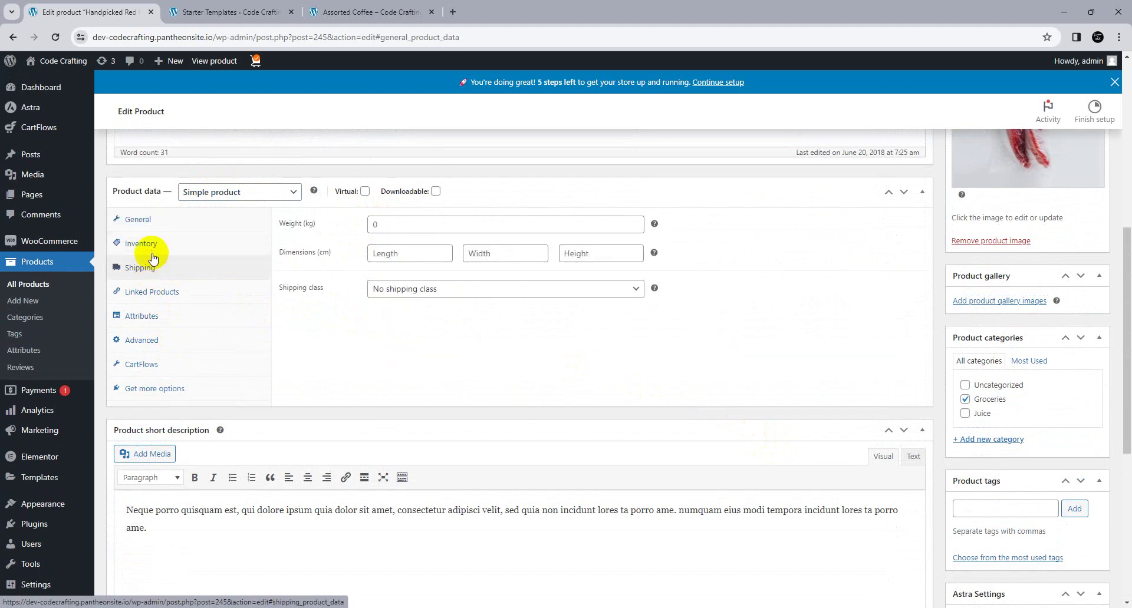
{"action": "left_click", "coordinate": [151, 248]}
{"action": "left_click", "coordinate": [147, 271]}
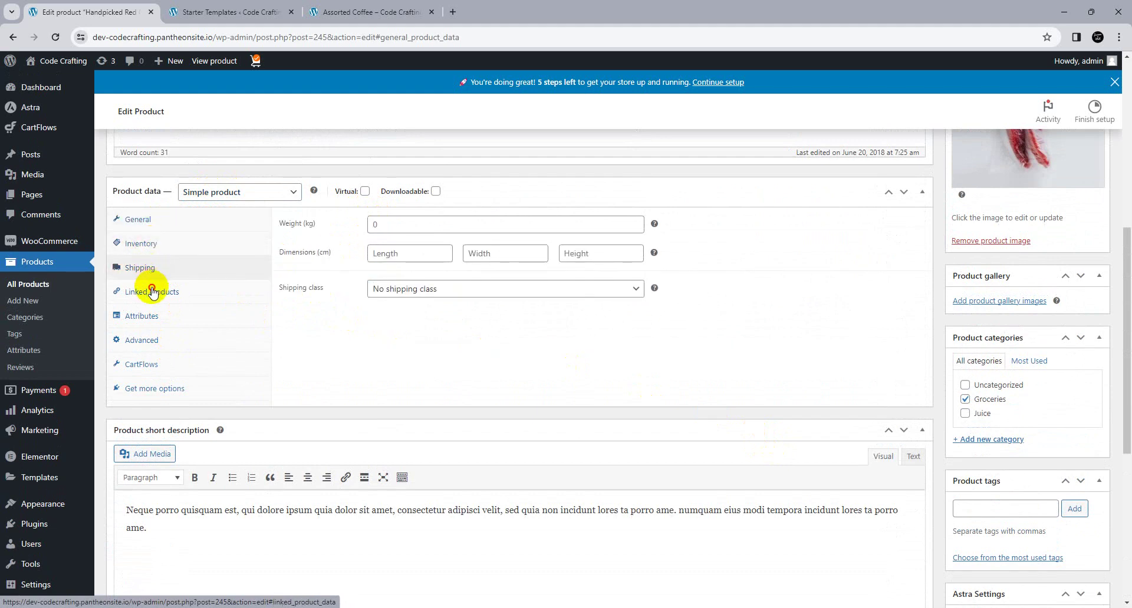
{"action": "left_click", "coordinate": [152, 292]}
{"action": "left_click", "coordinate": [164, 318]}
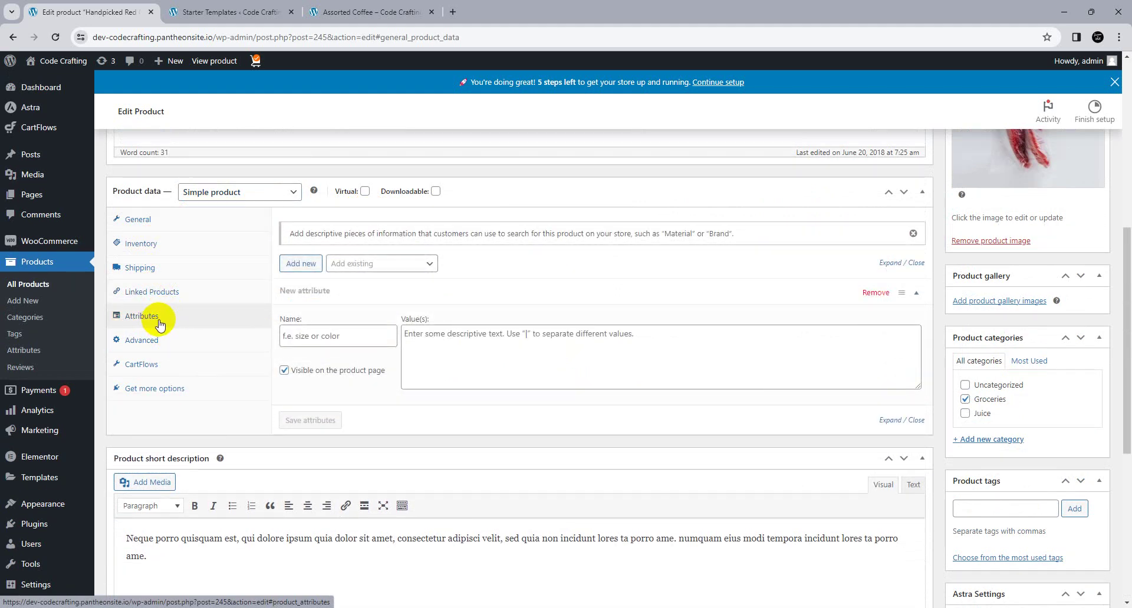
Step: Open the WooCommerce settings and show the list of payment methods
{"action": "left_click", "coordinate": [60, 247]}
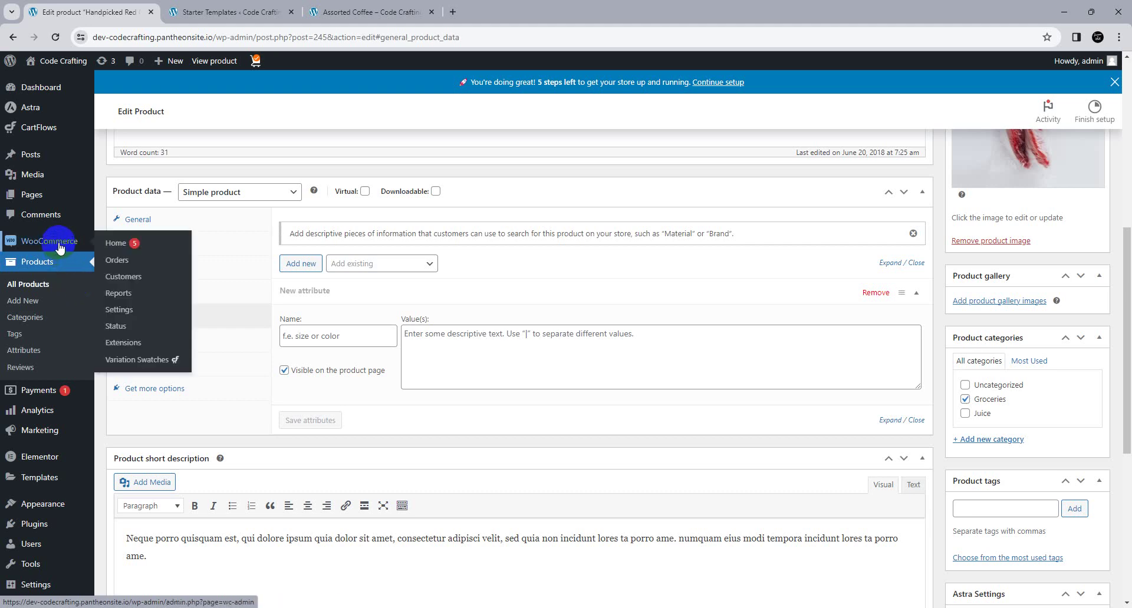
{"action": "scroll", "coordinate": [354, 321], "scroll_direction": "up", "scroll_amount": 7}
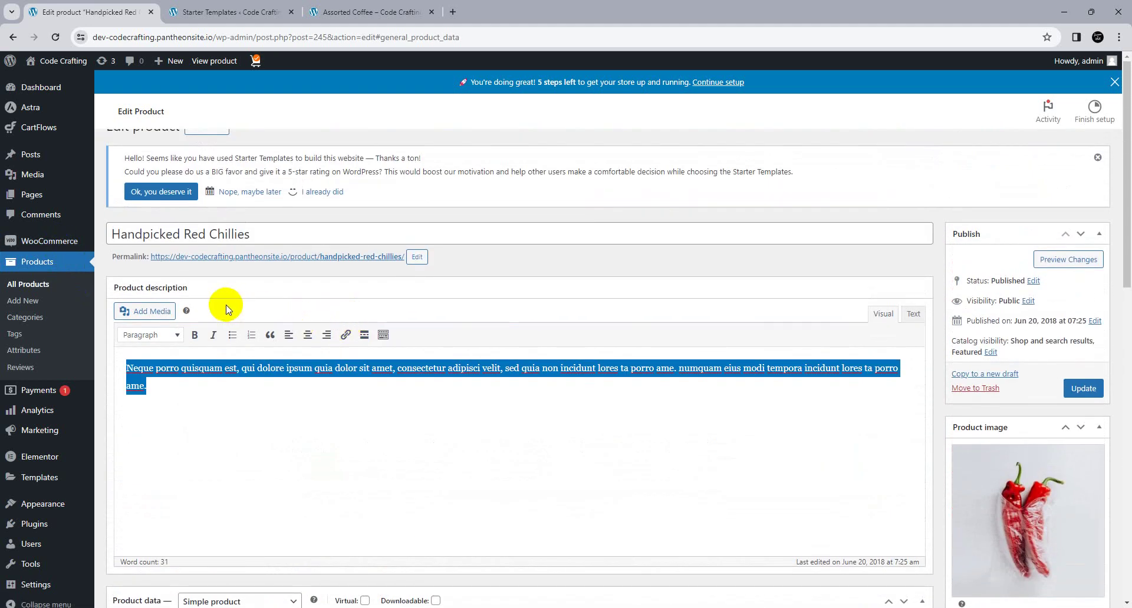
{"action": "mouse_move", "coordinate": [62, 242]}
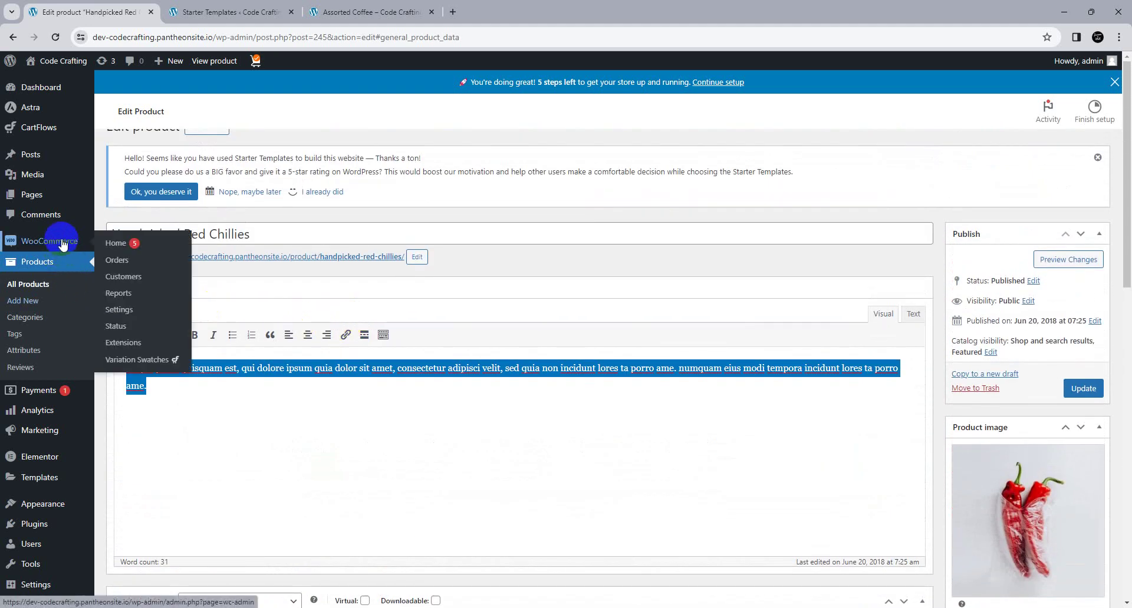
{"action": "left_click", "coordinate": [133, 311]}
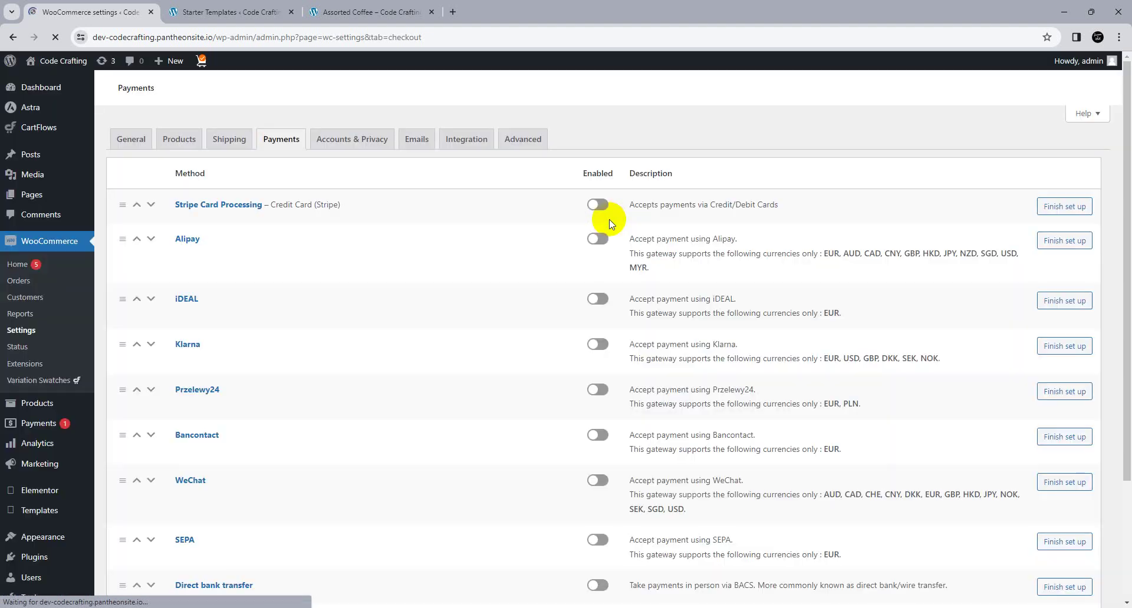
Step: Enable the Cash on delivery payment method, save its settings, and return to the list of payment methods
{"action": "scroll", "coordinate": [283, 227], "scroll_direction": "down", "scroll_amount": 3}
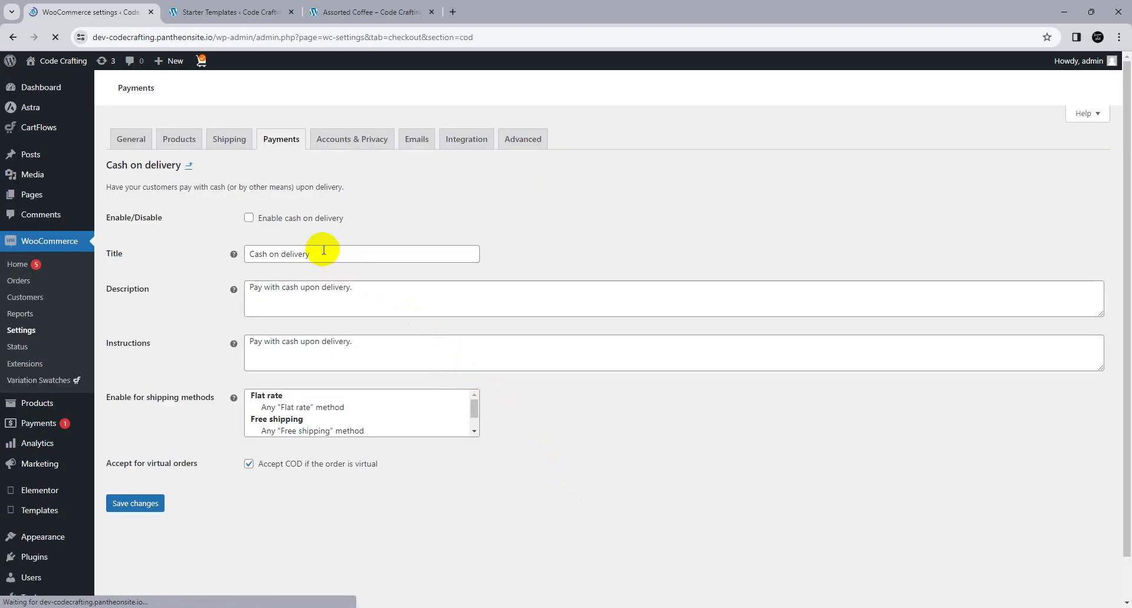
{"action": "left_click", "coordinate": [306, 217]}
{"action": "left_click", "coordinate": [132, 503]}
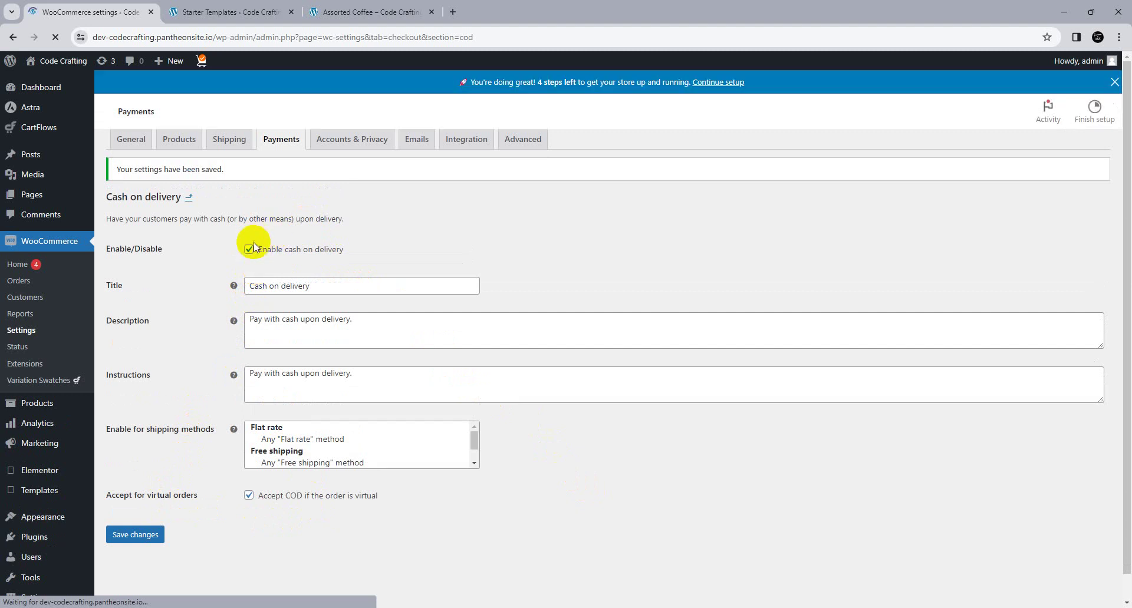
{"action": "left_click", "coordinate": [277, 141]}
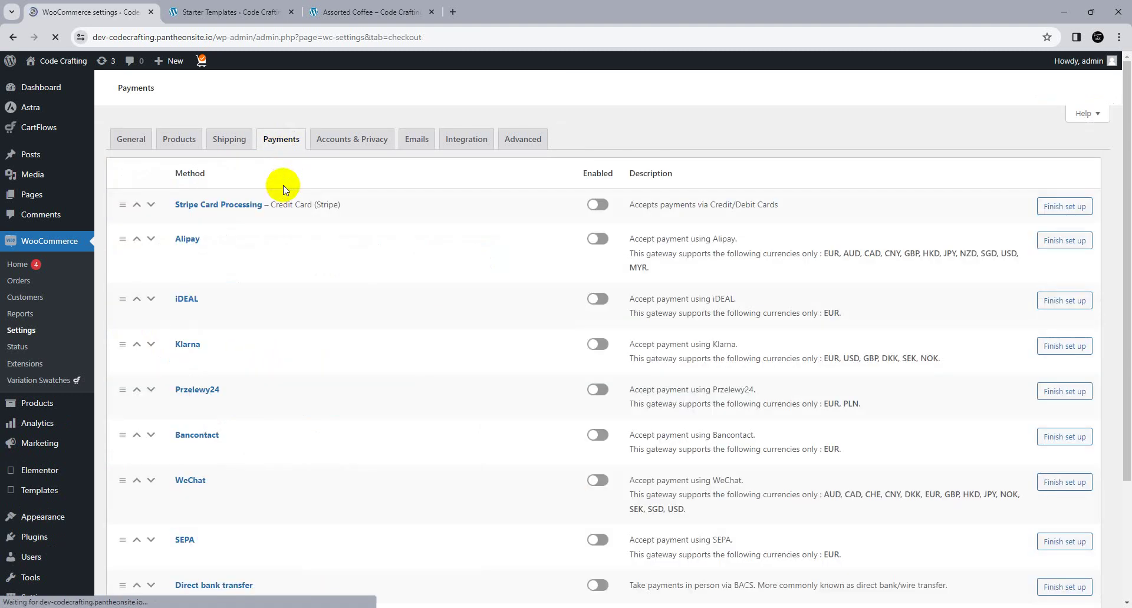
{"action": "scroll", "coordinate": [292, 209], "scroll_direction": "down", "scroll_amount": 3}
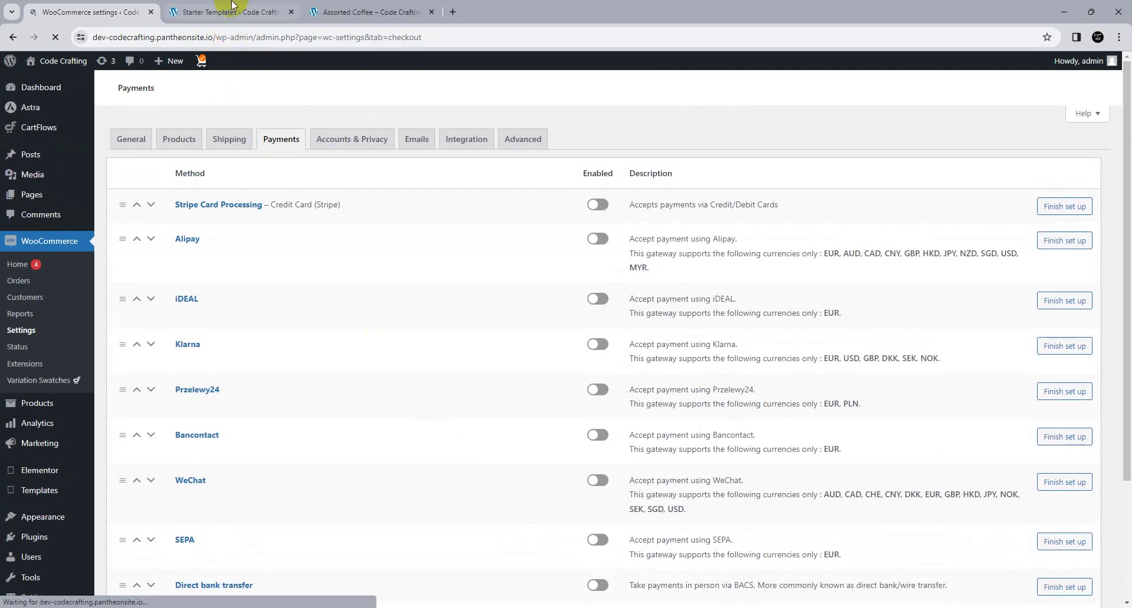
Step: Add one Assorted Coffee to the cart from its storefront product page and view the cart
{"action": "left_click", "coordinate": [277, 12]}
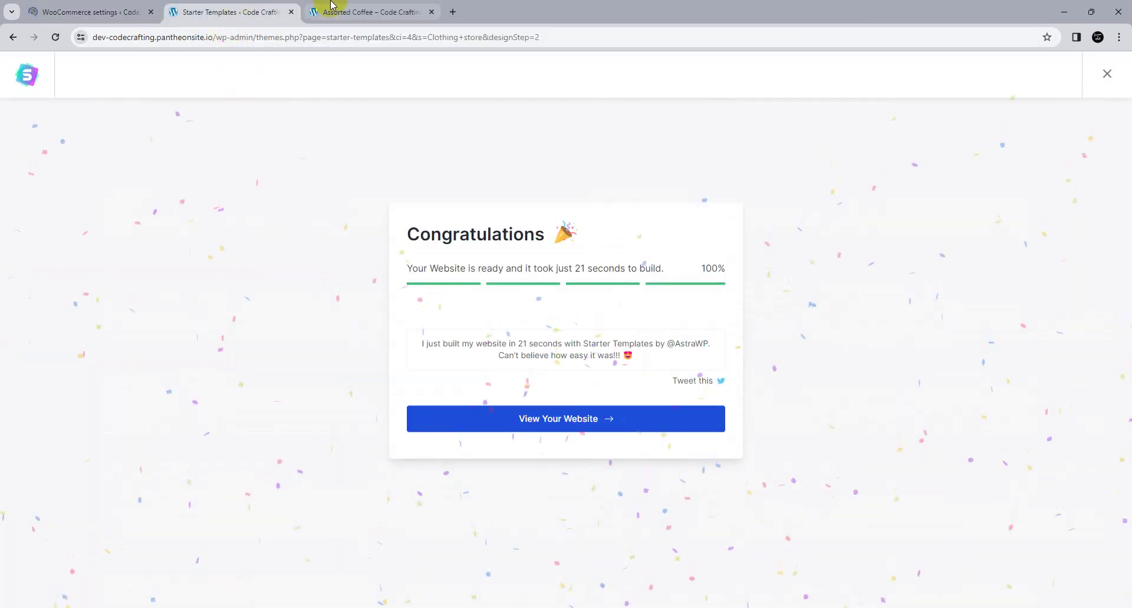
{"action": "left_click", "coordinate": [333, 10]}
{"action": "left_click", "coordinate": [677, 286]}
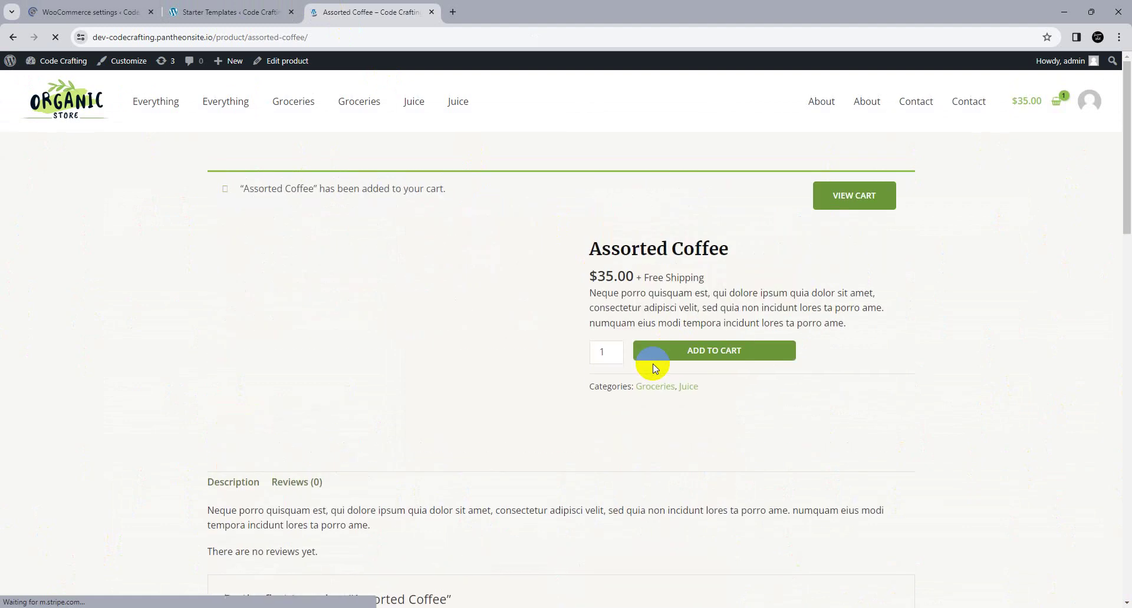
{"action": "left_click", "coordinate": [848, 209]}
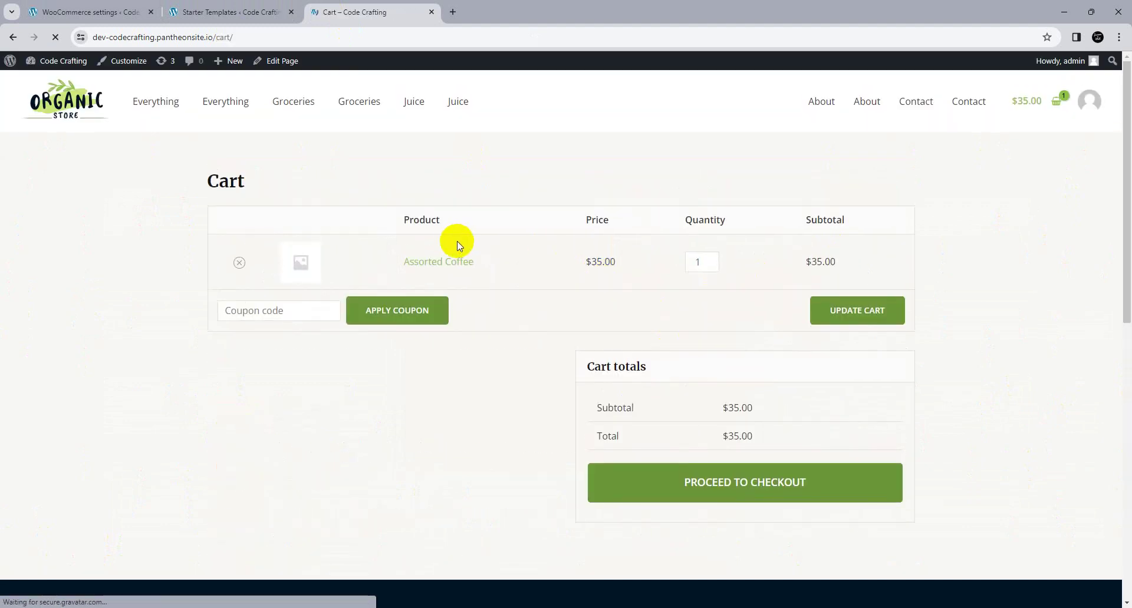
Step: Proceed to checkout and examine the billing fields, order summary and cash on delivery payment option
{"action": "scroll", "coordinate": [563, 260], "scroll_direction": "down", "scroll_amount": 1}
{"action": "scroll", "coordinate": [563, 261], "scroll_direction": "down", "scroll_amount": 1}
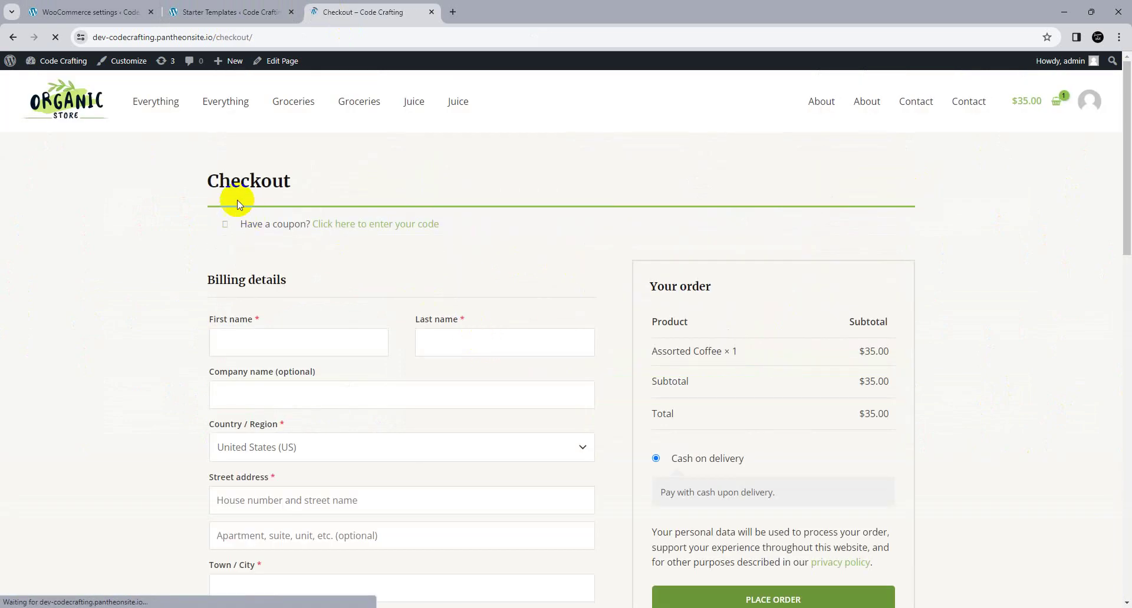
{"action": "scroll", "coordinate": [664, 325], "scroll_direction": "down", "scroll_amount": 10}
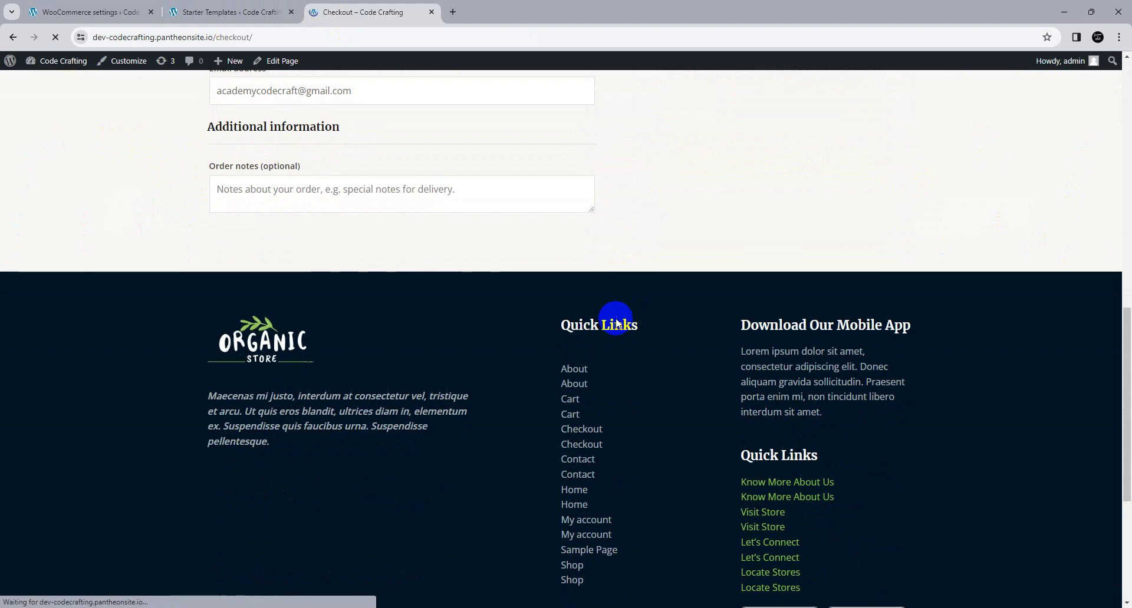
{"action": "scroll", "coordinate": [314, 282], "scroll_direction": "up", "scroll_amount": 4}
{"action": "scroll", "coordinate": [313, 282], "scroll_direction": "up", "scroll_amount": 6}
{"action": "scroll", "coordinate": [785, 302], "scroll_direction": "down", "scroll_amount": 4}
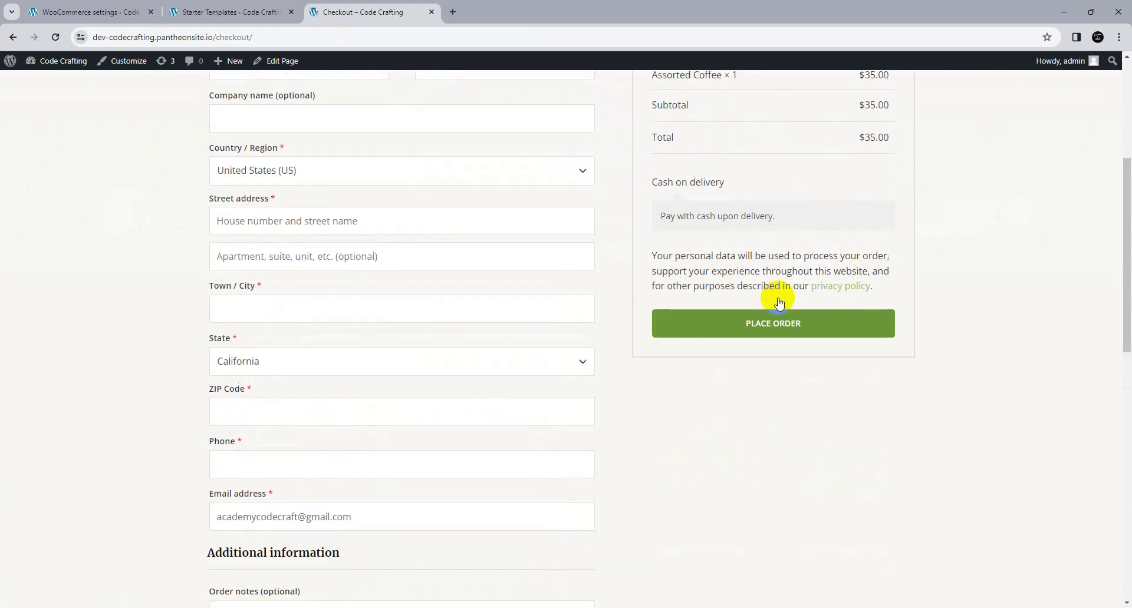
{"action": "scroll", "coordinate": [781, 304], "scroll_direction": "up", "scroll_amount": 5}
Step: Open the store's home page and look through its banner, feature boxes and Best Selling Products section
{"action": "left_click", "coordinate": [73, 114]}
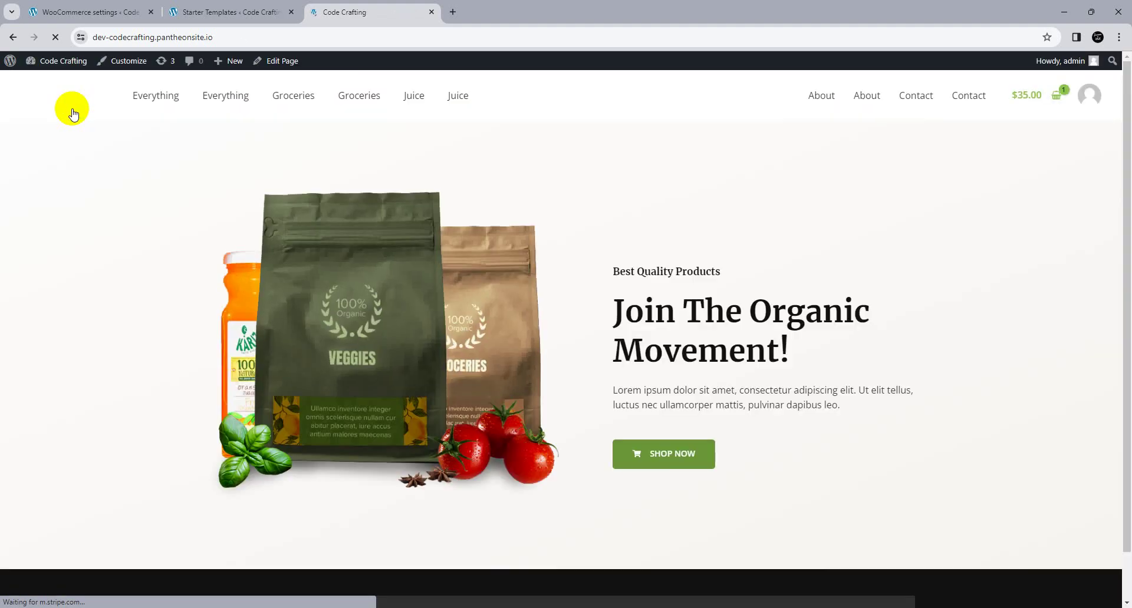
{"action": "scroll", "coordinate": [362, 233], "scroll_direction": "down", "scroll_amount": 15}
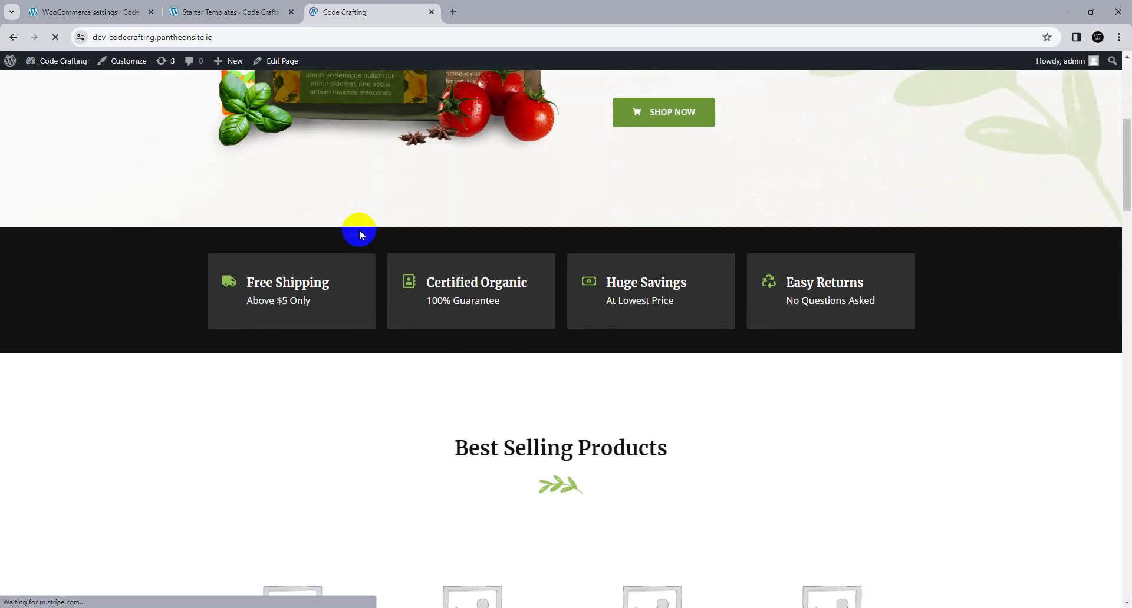
{"action": "scroll", "coordinate": [354, 223], "scroll_direction": "up", "scroll_amount": 7}
{"action": "mouse_move", "coordinate": [346, 67]}
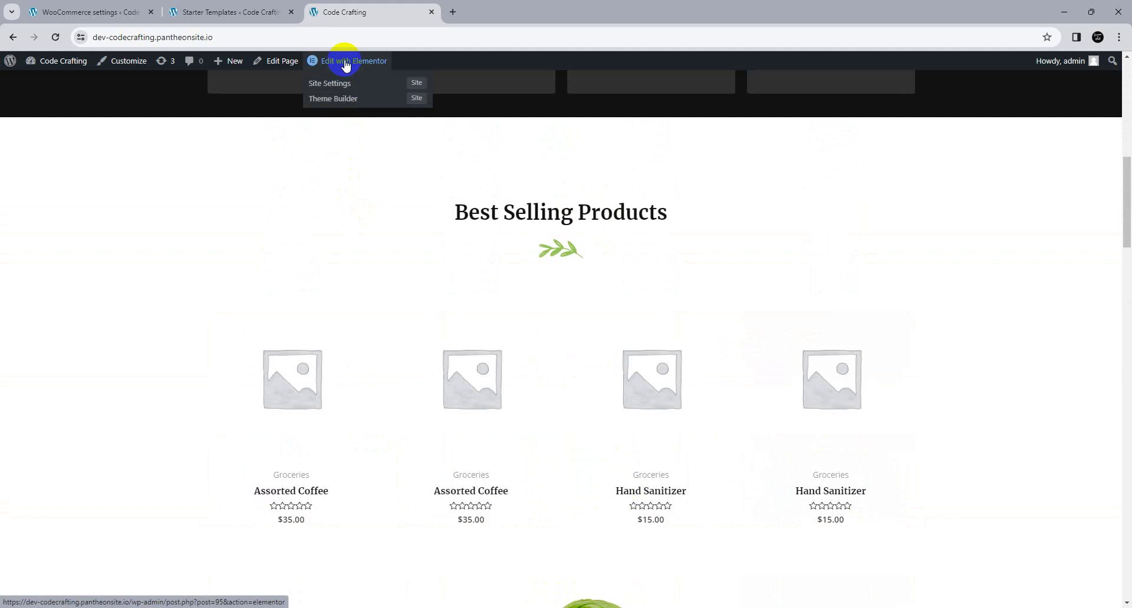
{"action": "scroll", "coordinate": [369, 231], "scroll_direction": "up", "scroll_amount": 10}
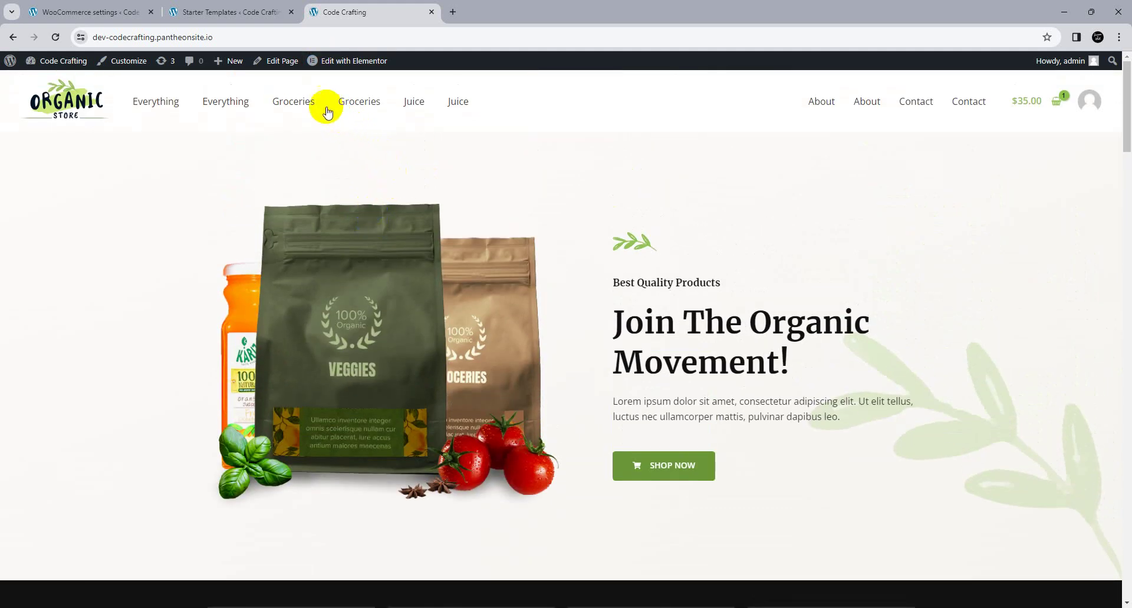
Step: Open the Groceries category page and look through its product listing and sidebar
{"action": "left_click", "coordinate": [244, 105]}
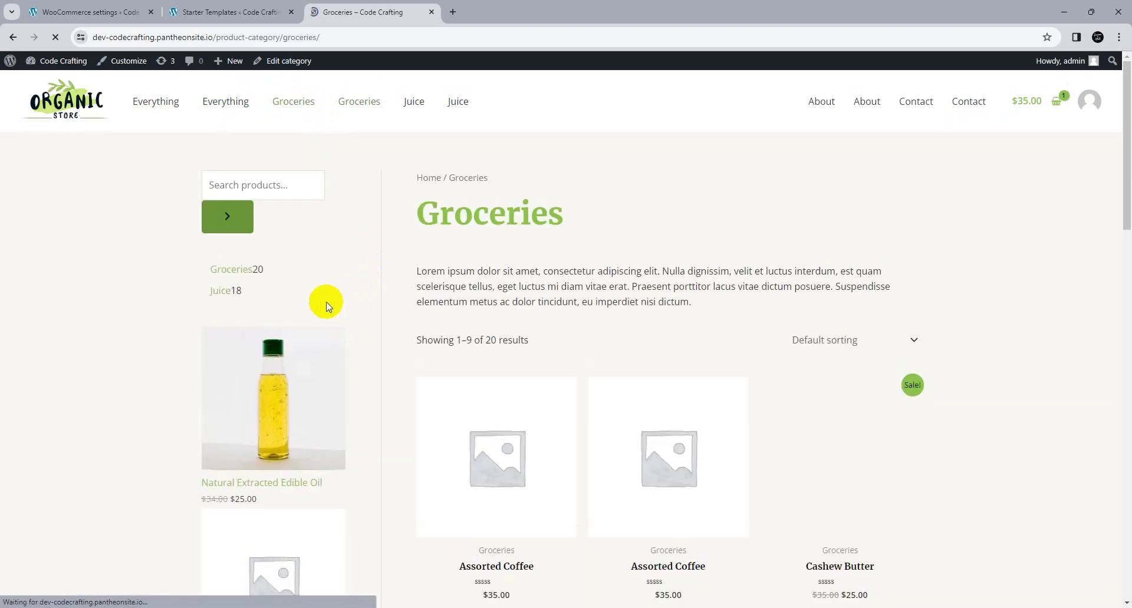
{"action": "scroll", "coordinate": [259, 319], "scroll_direction": "down", "scroll_amount": 2}
{"action": "scroll", "coordinate": [279, 302], "scroll_direction": "down", "scroll_amount": 1}
{"action": "scroll", "coordinate": [279, 283], "scroll_direction": "up", "scroll_amount": 3}
{"action": "scroll", "coordinate": [280, 268], "scroll_direction": "down", "scroll_amount": 6}
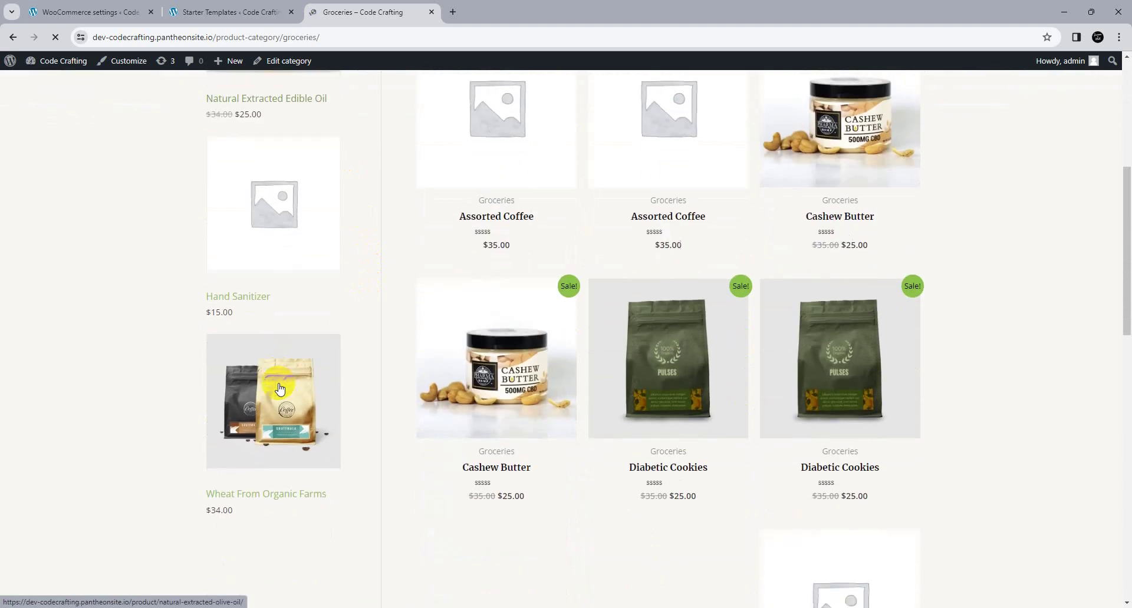
Step: Review the Cashew Butter product's image, description and related products, and go back to the Groceries category through its category link
{"action": "left_click", "coordinate": [502, 377]}
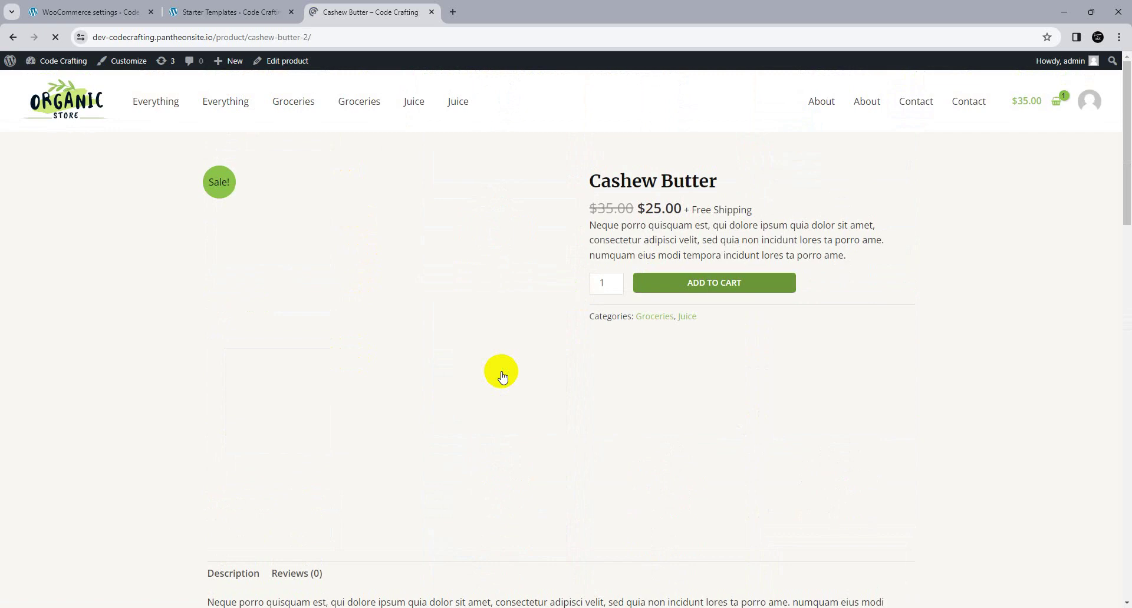
{"action": "scroll", "coordinate": [489, 372], "scroll_direction": "down", "scroll_amount": 6}
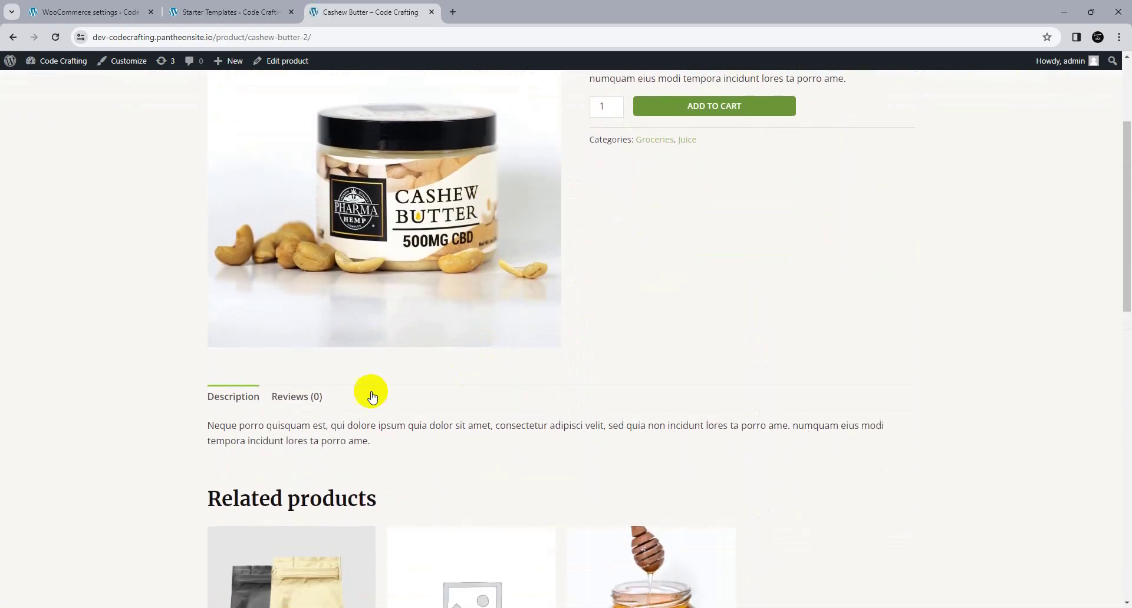
{"action": "scroll", "coordinate": [314, 399], "scroll_direction": "up", "scroll_amount": 6}
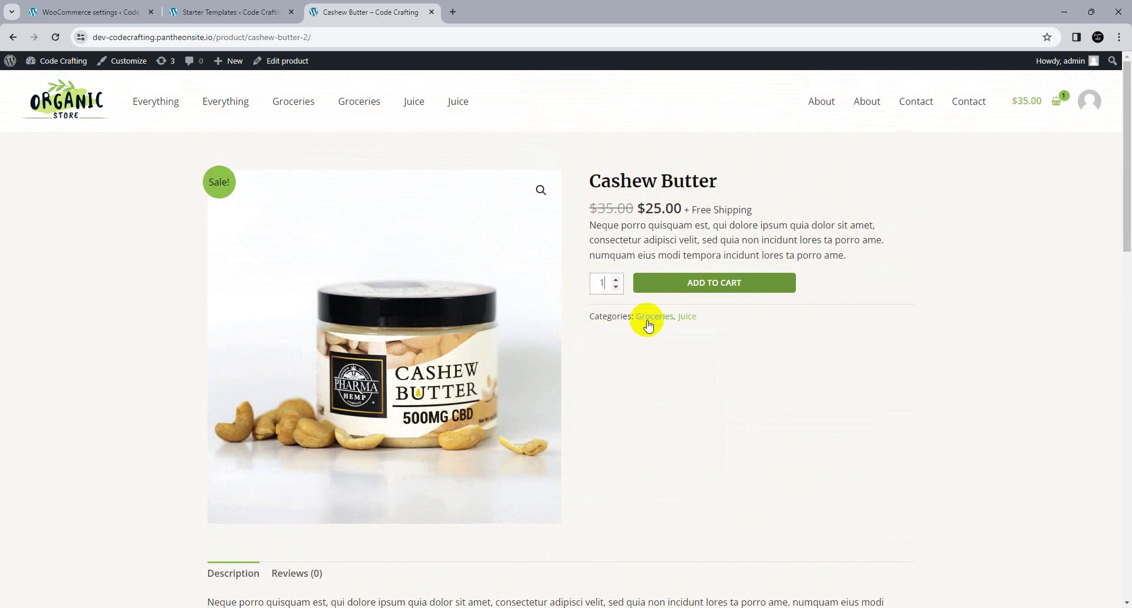
{"action": "left_click", "coordinate": [651, 324]}
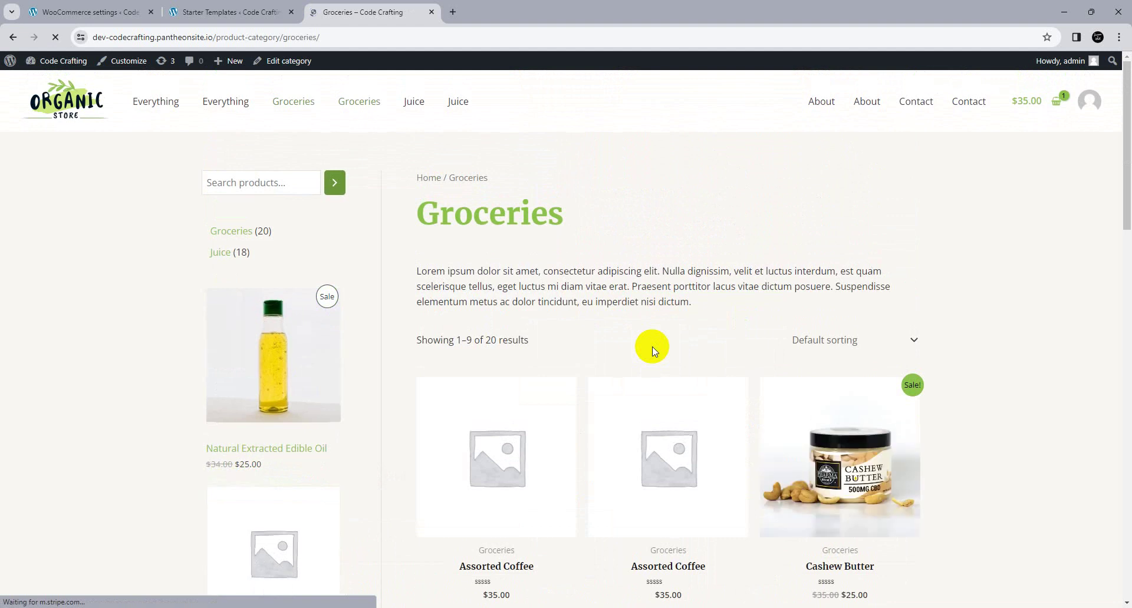
{"action": "scroll", "coordinate": [277, 306], "scroll_direction": "down", "scroll_amount": 2}
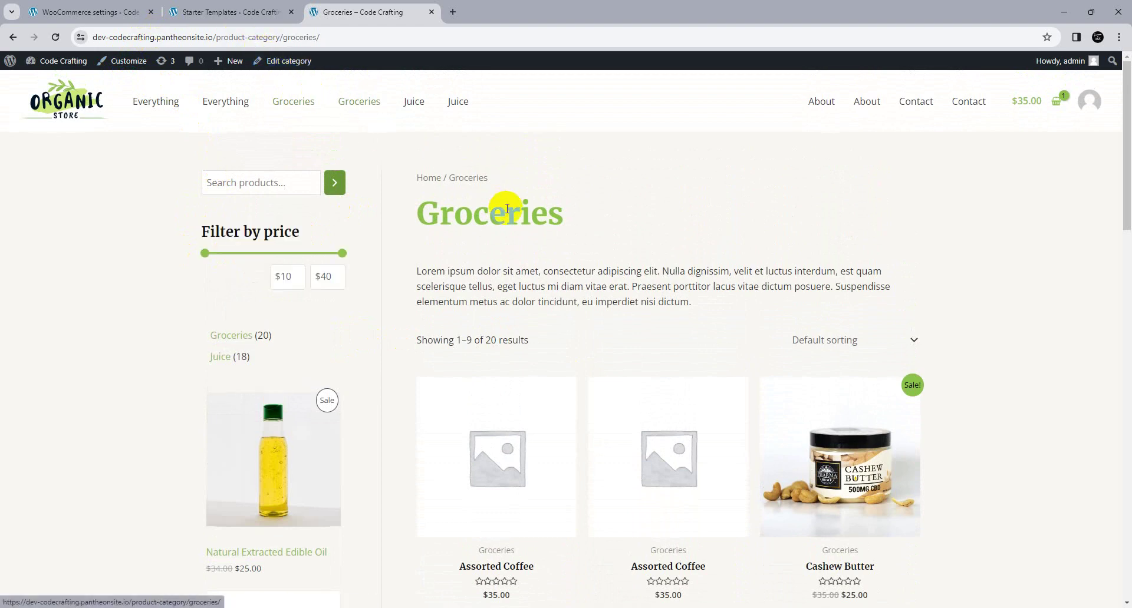
{"action": "scroll", "coordinate": [484, 236], "scroll_direction": "down", "scroll_amount": 1}
Step: Return to the WordPress admin and show the general settings of WooCommerce's Variation Swatches
{"action": "left_click", "coordinate": [171, 10]}
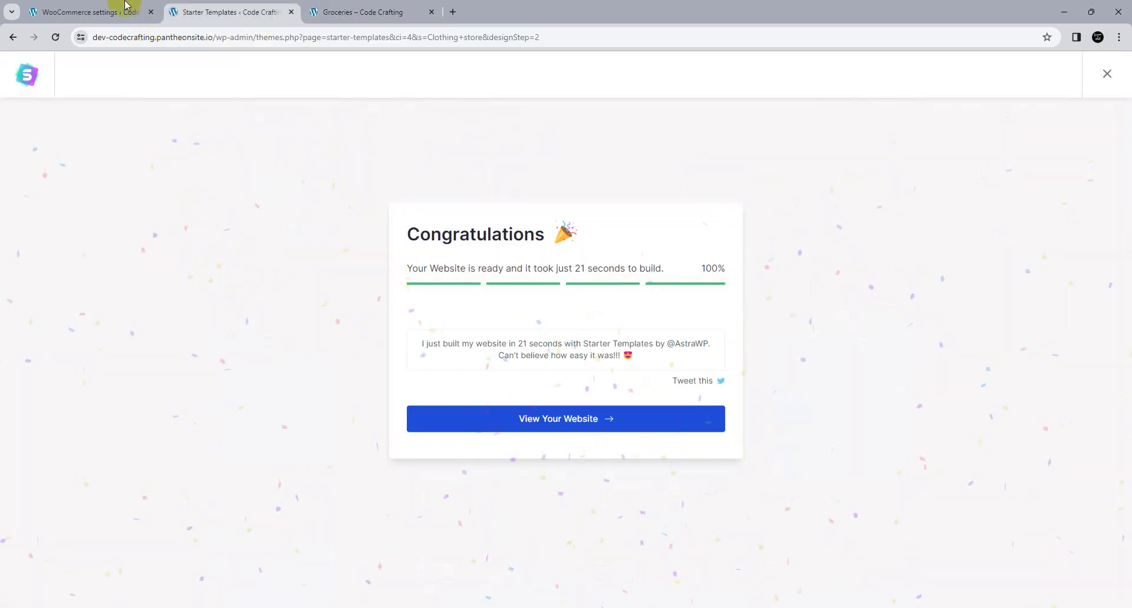
{"action": "left_click", "coordinate": [121, 11]}
{"action": "mouse_move", "coordinate": [35, 403]}
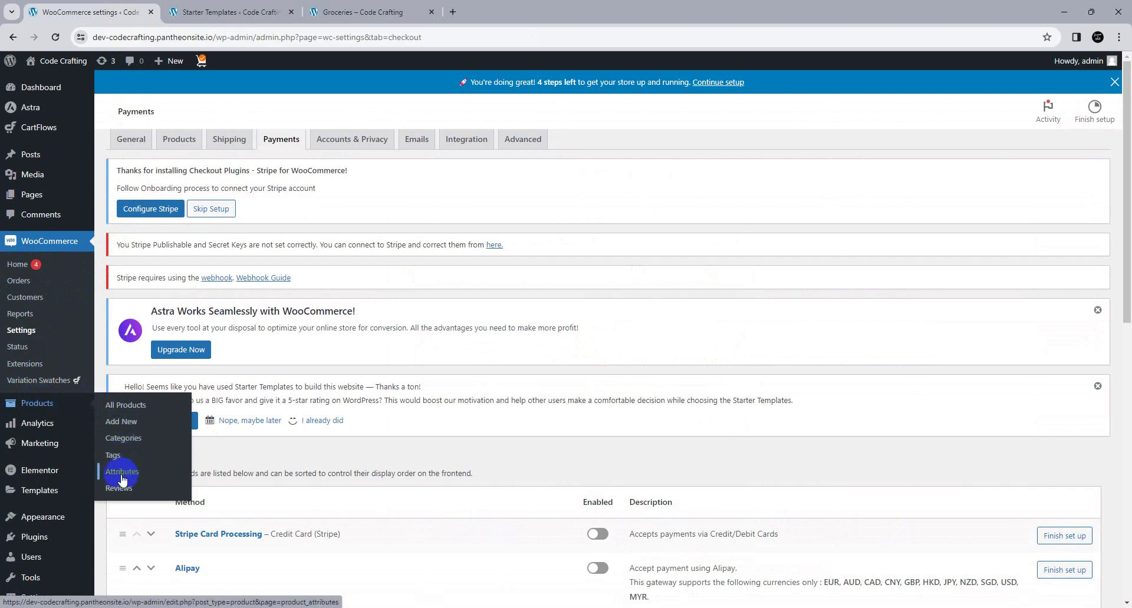
{"action": "left_click", "coordinate": [40, 382]}
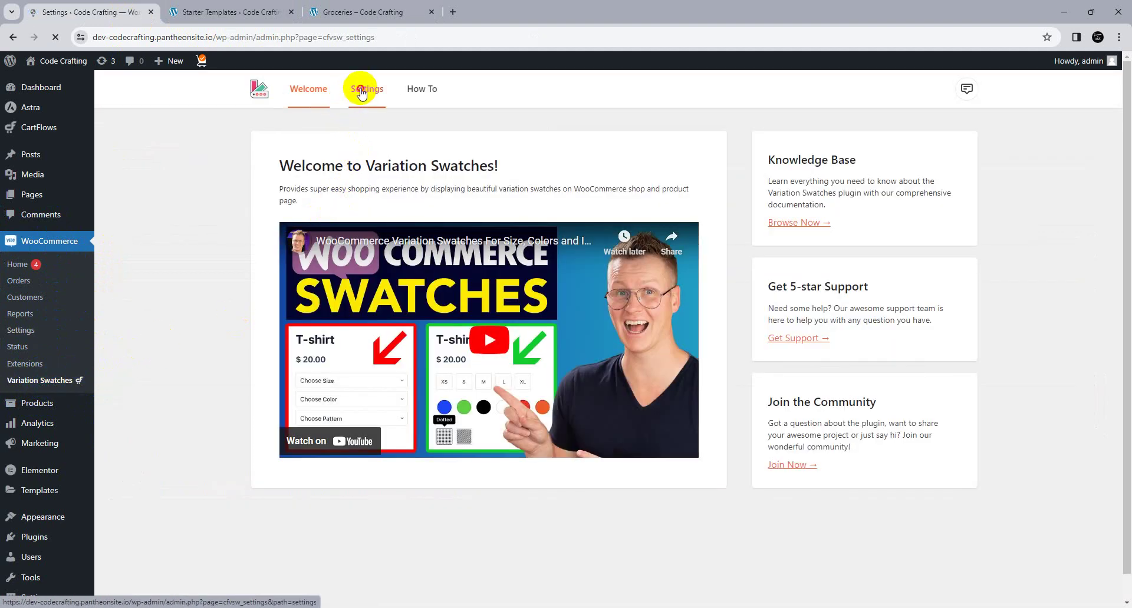
{"action": "left_click", "coordinate": [366, 91]}
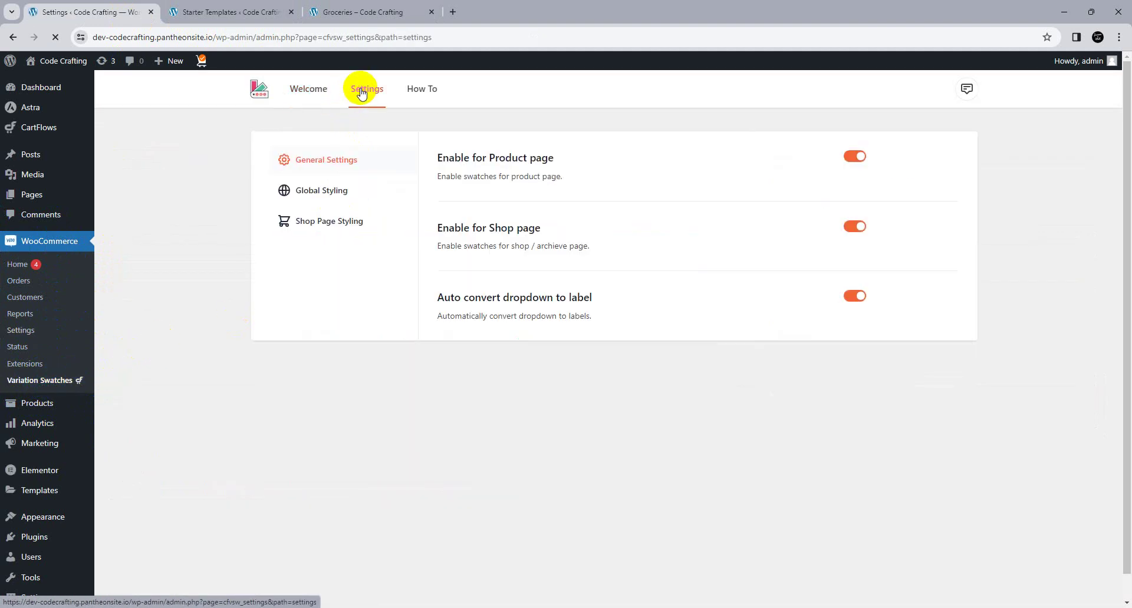
Step: Look through the Global Styling and Shop Page Styling options for the swatches, and return to General Settings
{"action": "left_click", "coordinate": [317, 190]}
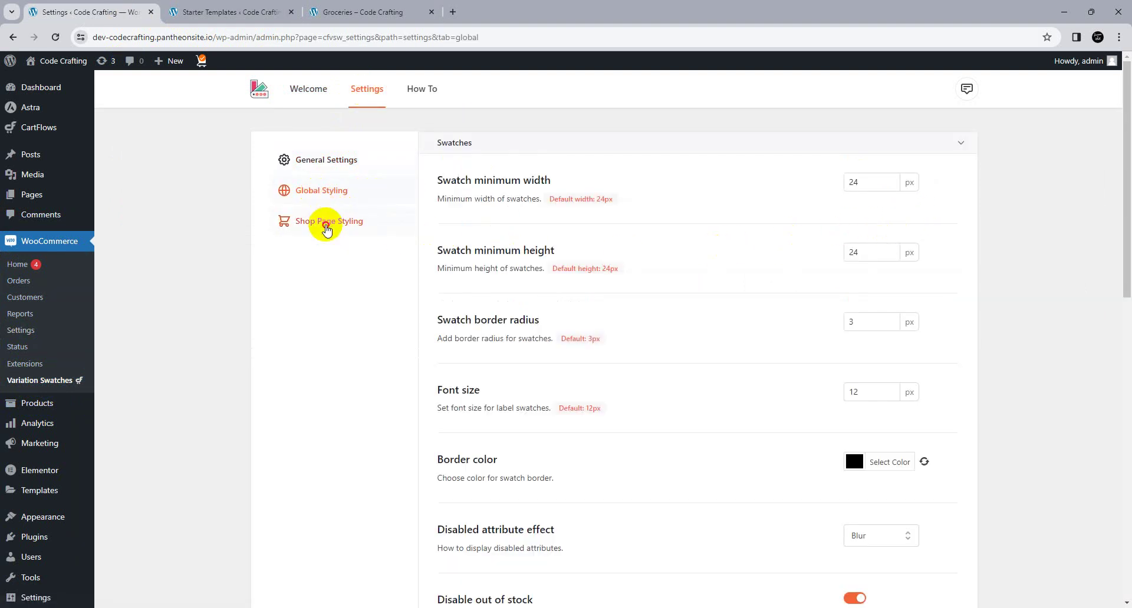
{"action": "left_click", "coordinate": [325, 222]}
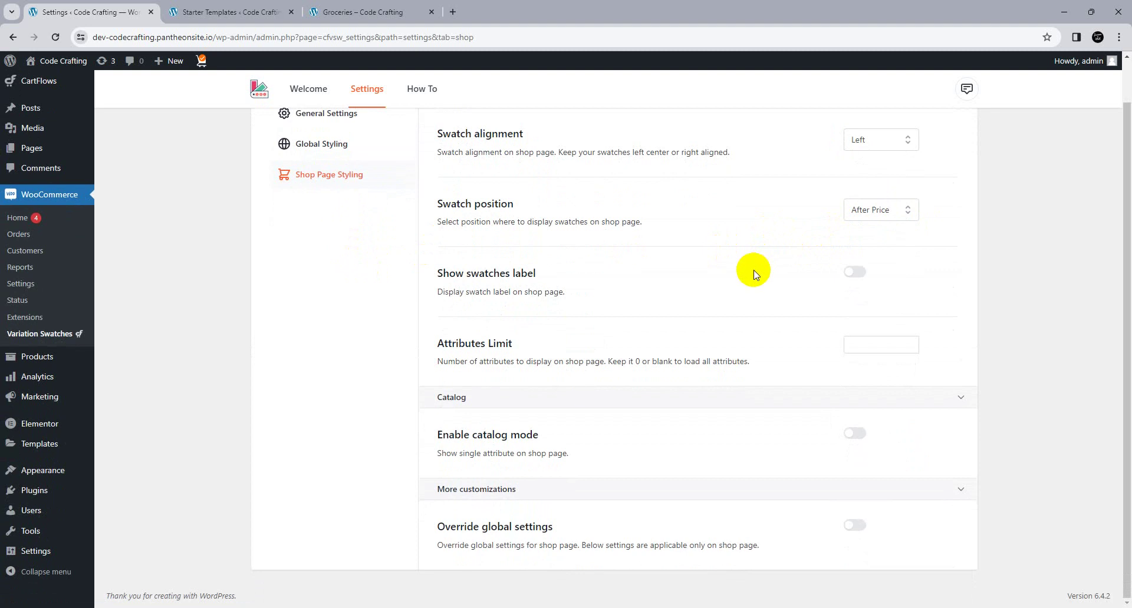
{"action": "scroll", "coordinate": [767, 250], "scroll_direction": "up", "scroll_amount": 2}
{"action": "left_click", "coordinate": [344, 159]}
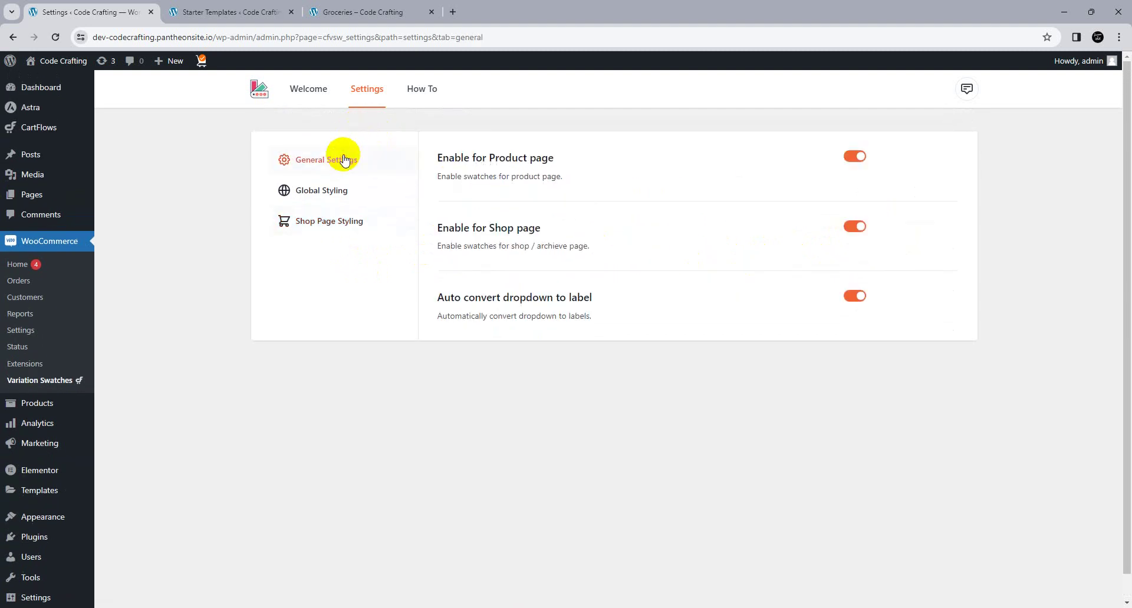